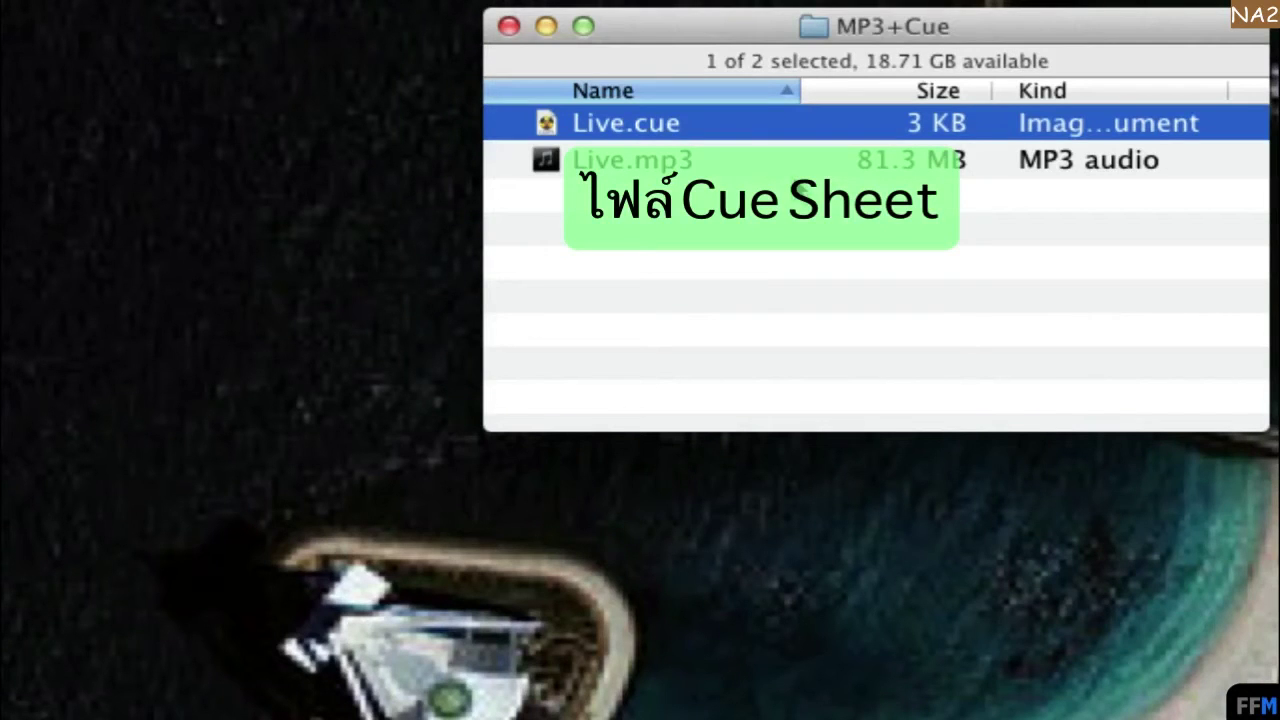
# - Select Live.mp3 in the MP3+Cue folder, switch to CueCut and open the Live.cue cue sheet from that folder
pyautogui.click(760, 160)
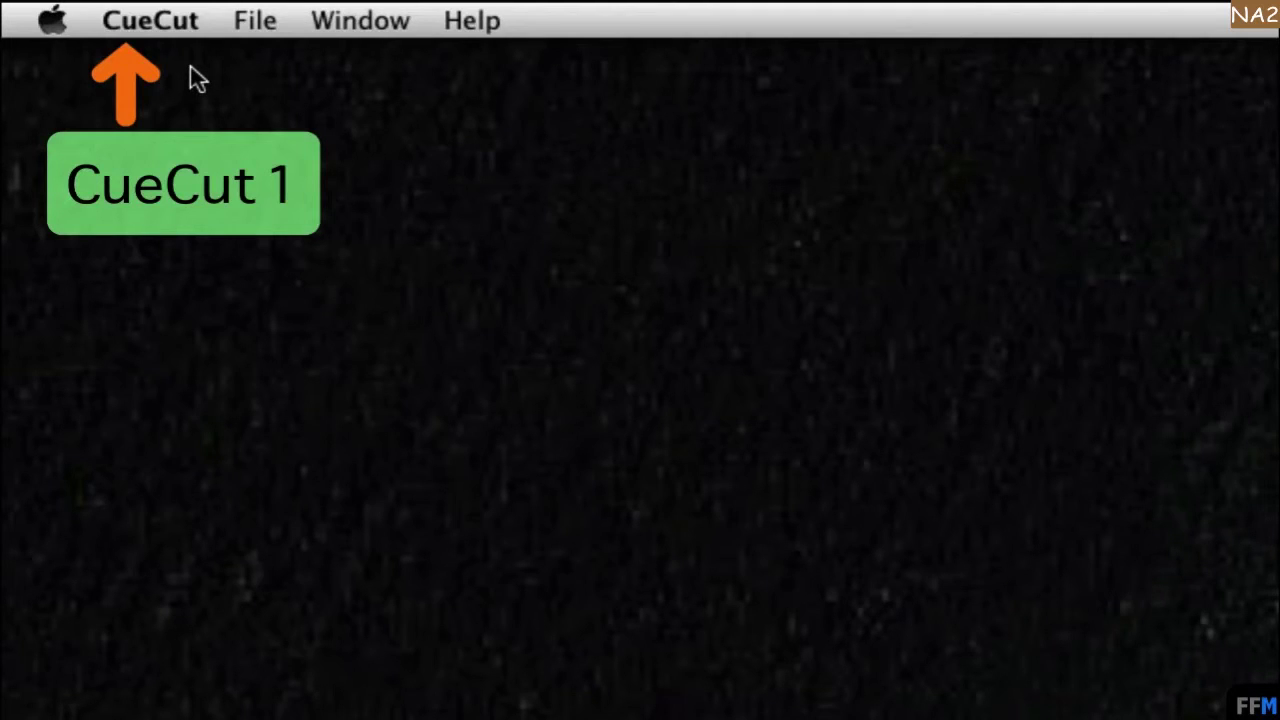
pyautogui.click(232, 30)
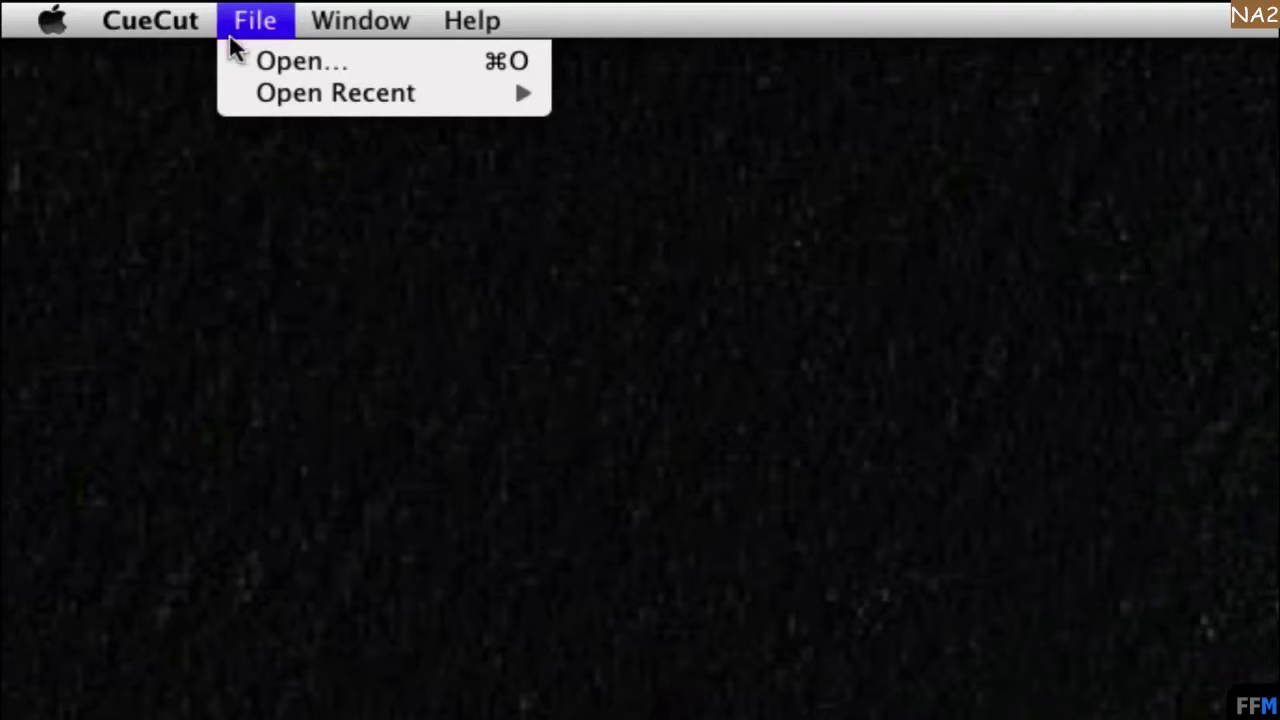
pyautogui.click(236, 61)
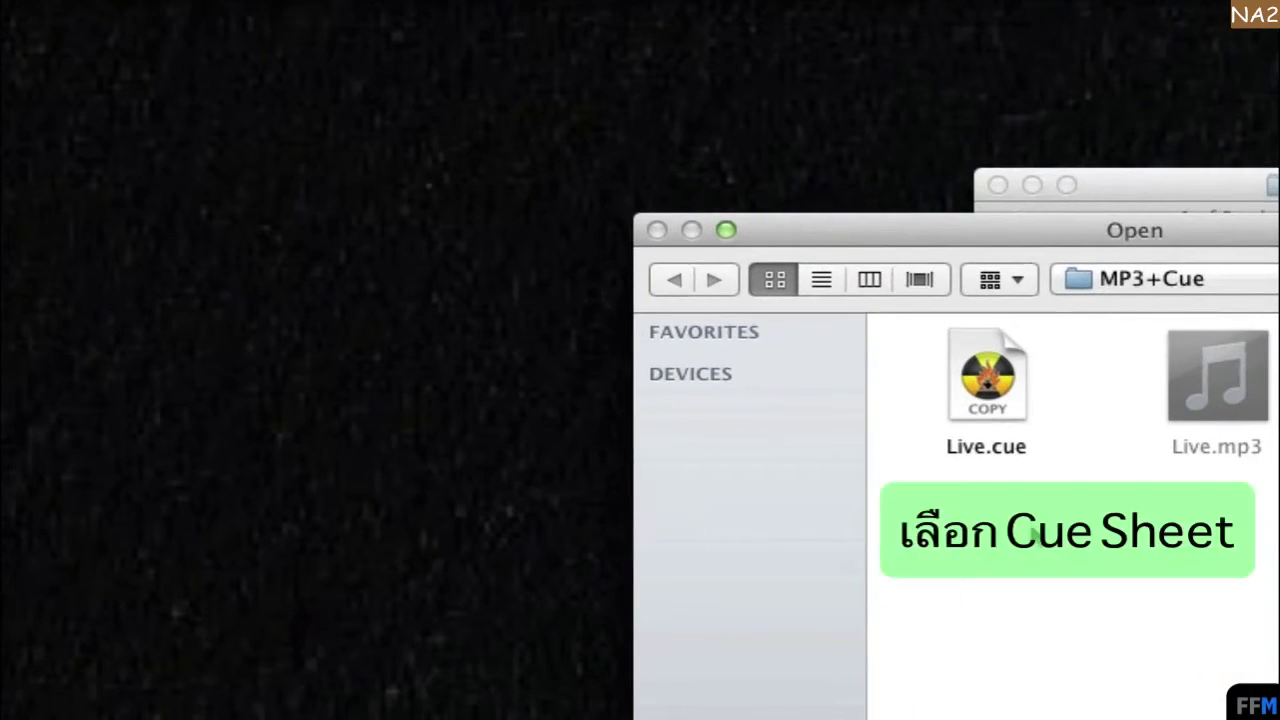
pyautogui.click(1000, 372)
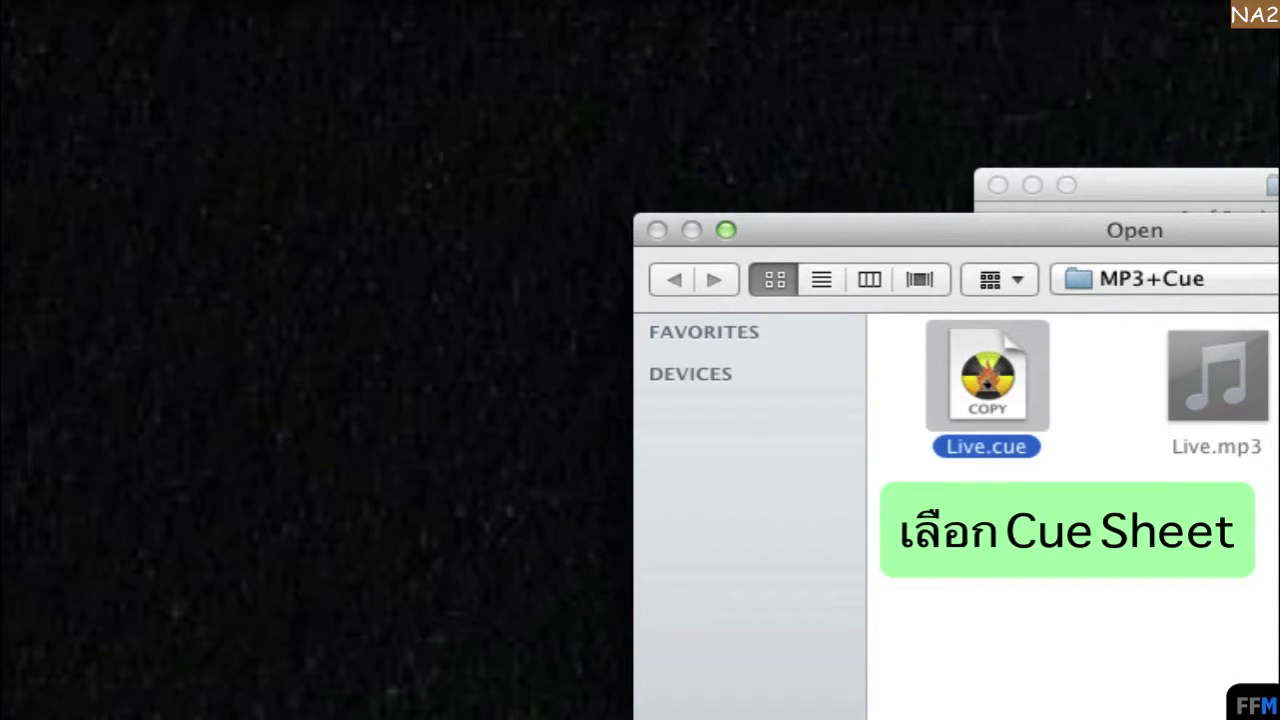
pyautogui.press('Return')
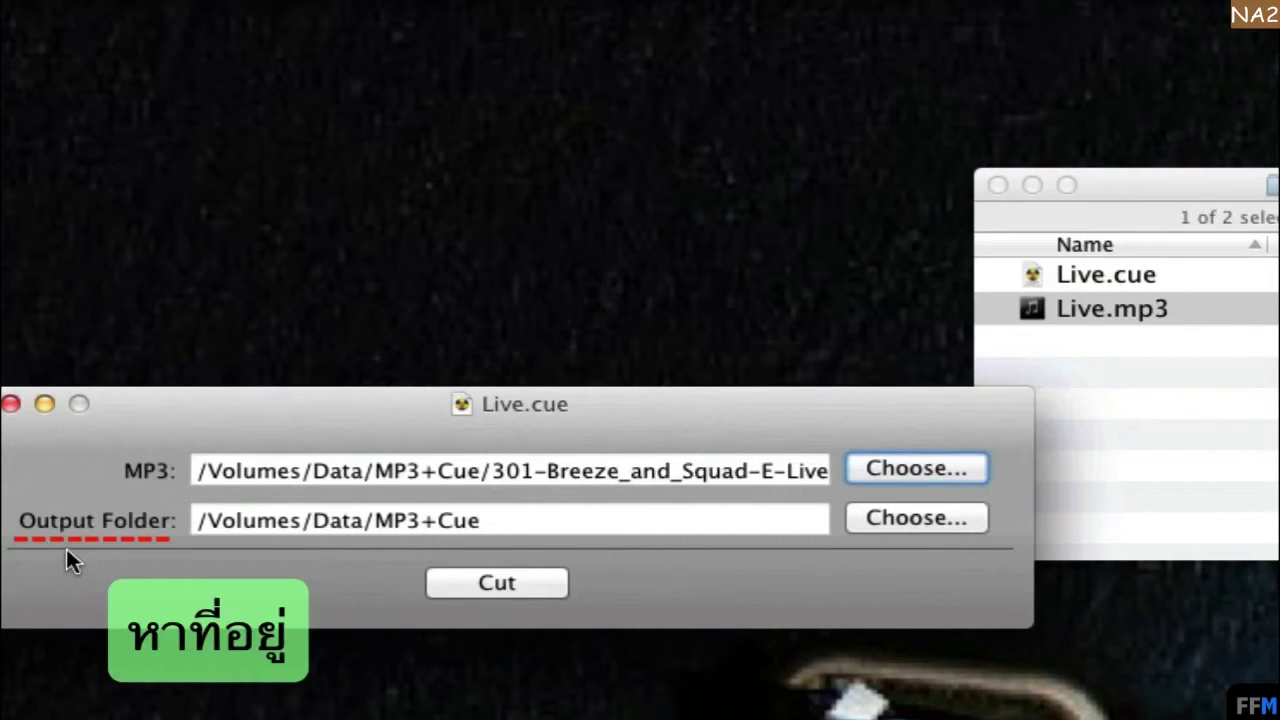
# - Try to cut the MP3 using the source path preset by the cue sheet, and dismiss the alert
pyautogui.click(558, 588)
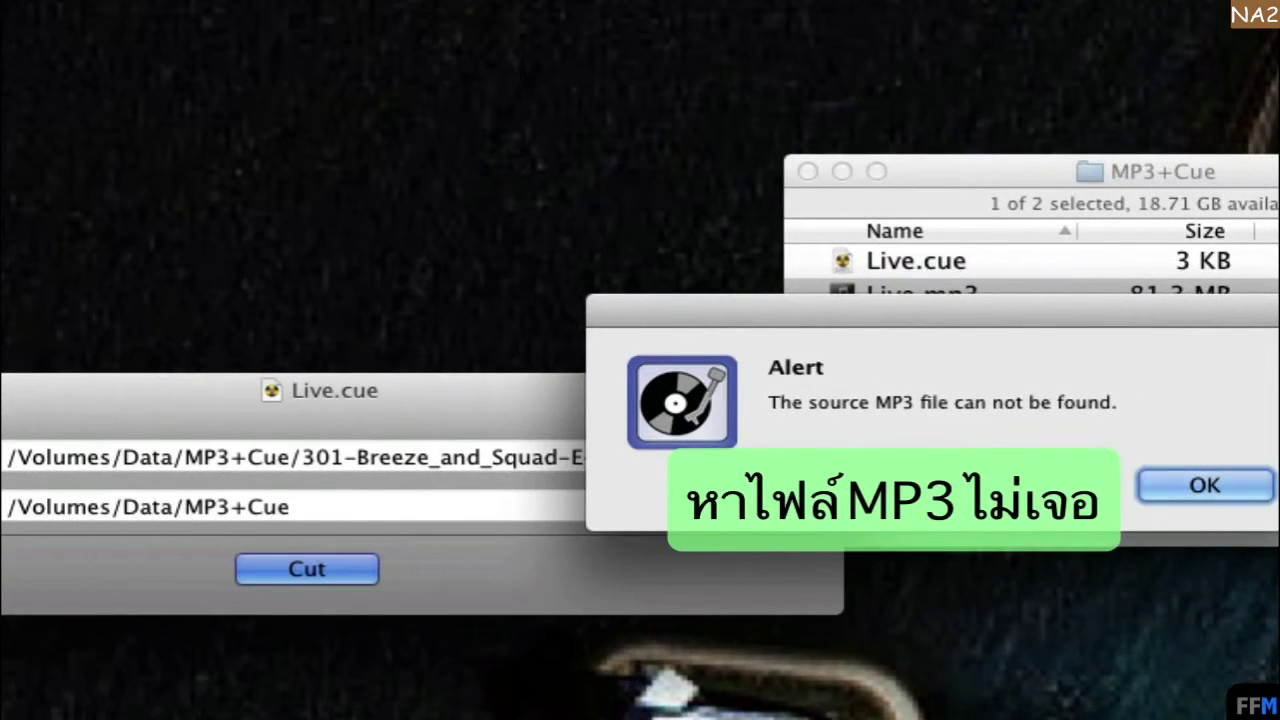
pyautogui.click(1236, 490)
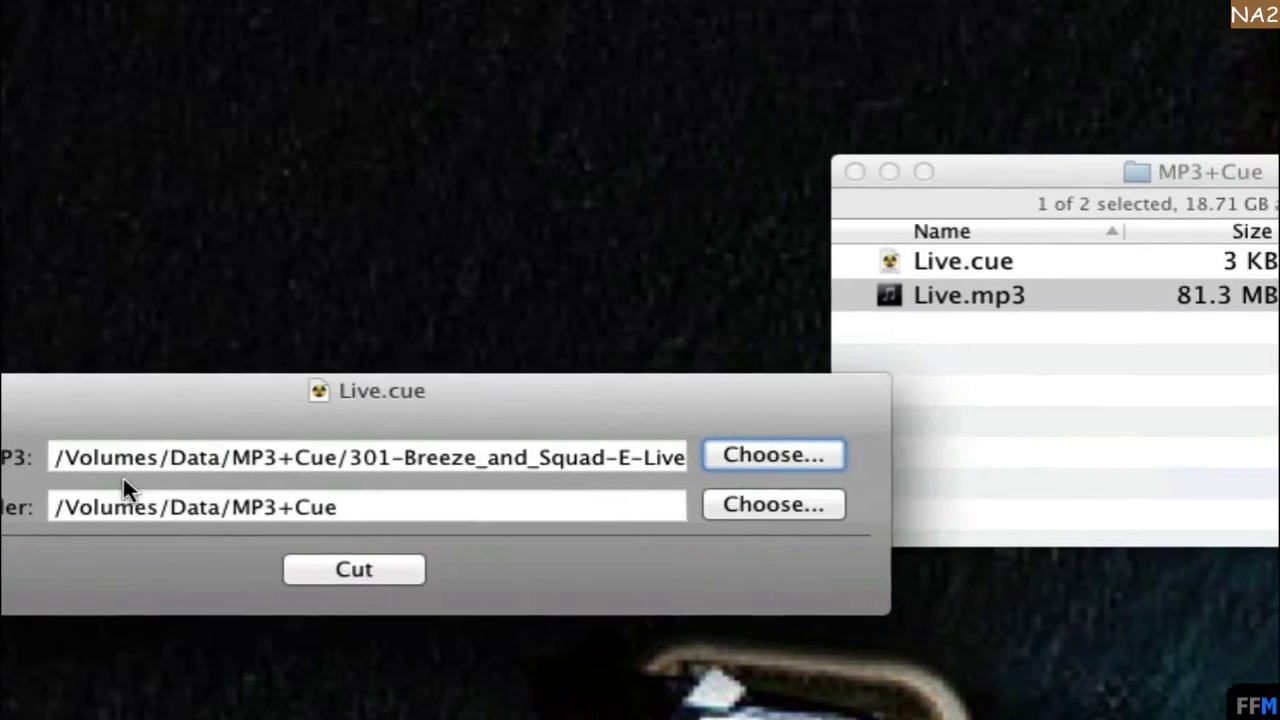
# - Copy the file name 301-Breeze_and_Squad-E-Live_At_HTID_In_The_Sun-XTC.mp3 from the end of the MP3 source path
pyautogui.click(645, 458)
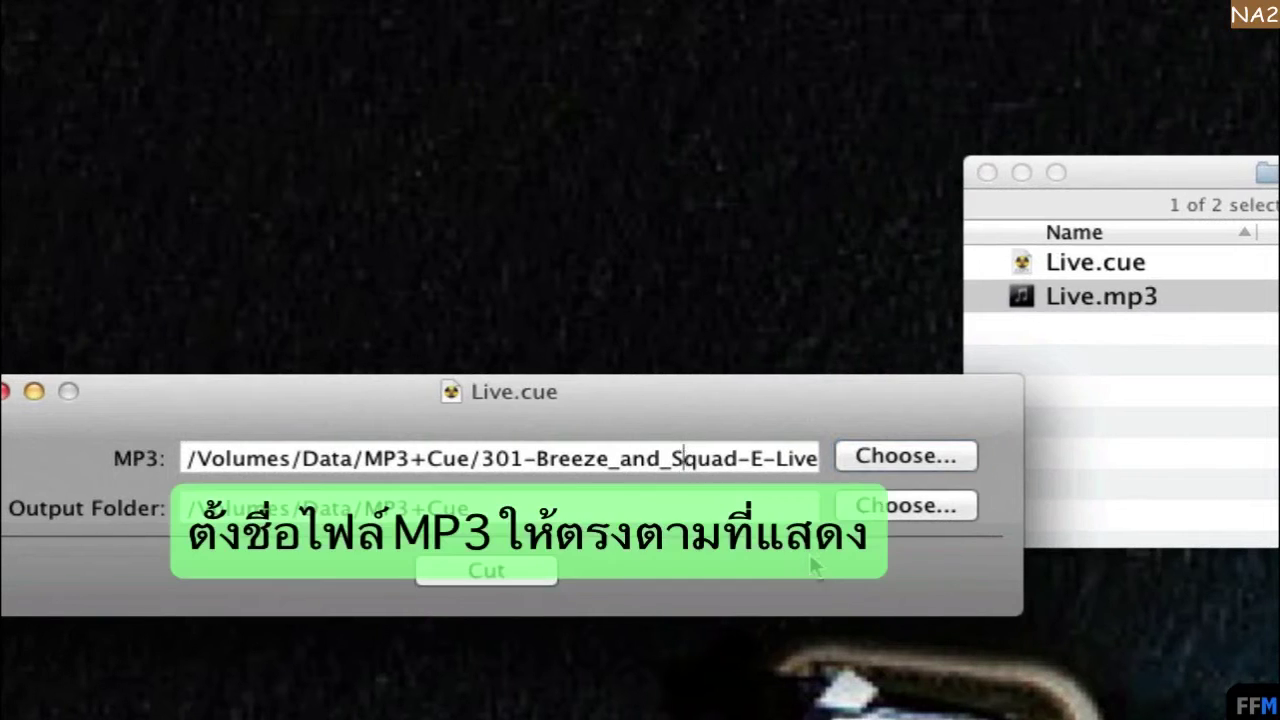
pyautogui.press('Right')
pyautogui.press('Right')
pyautogui.press('Right')
pyautogui.press('Right')
pyautogui.press('Right')
pyautogui.press('Right')
pyautogui.press('Right')
pyautogui.press('Right')
pyautogui.press('Right')
pyautogui.press('Right')
pyautogui.press('Right')
pyautogui.press('Right')
pyautogui.press('Right')
pyautogui.press('Right')
pyautogui.press('Right')
pyautogui.press('Right')
pyautogui.press('Right')
pyautogui.press('Right')
pyautogui.press('Right')
pyautogui.press('Right')
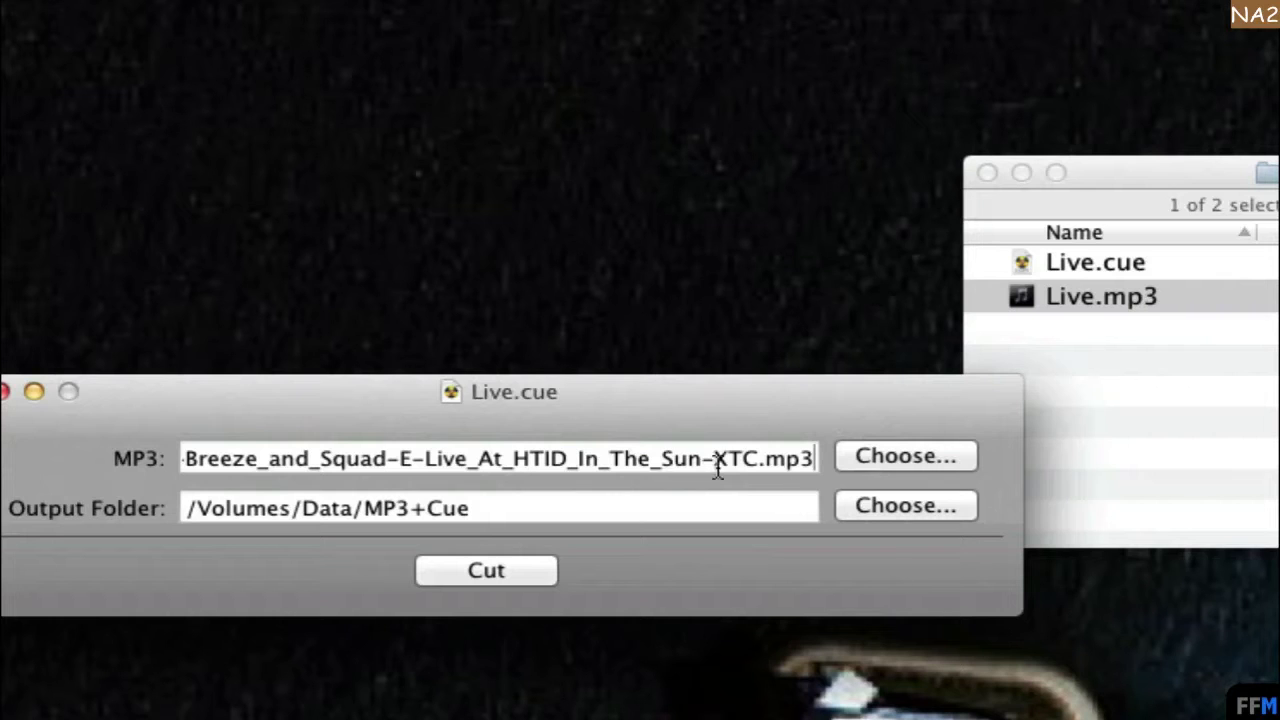
pyautogui.click(759, 458)
pyautogui.moveTo(759, 458); pyautogui.dragTo(394, 452)
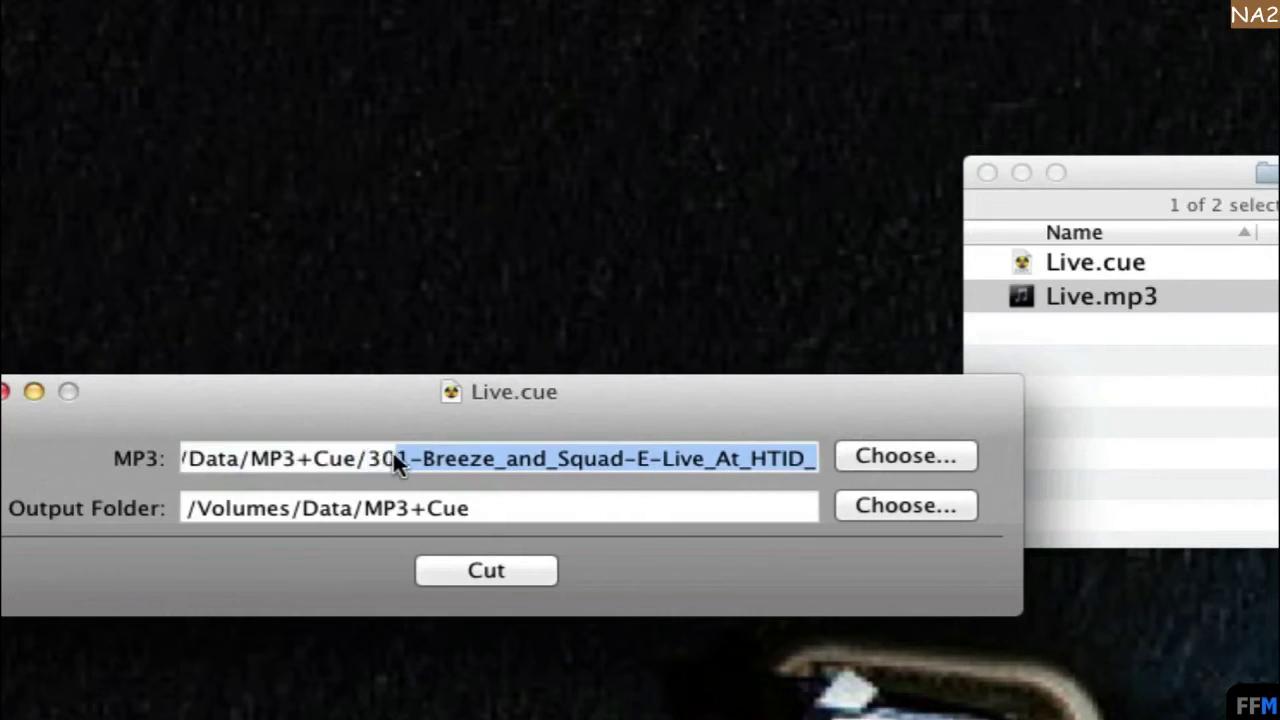
pyautogui.rightClick(570, 452)
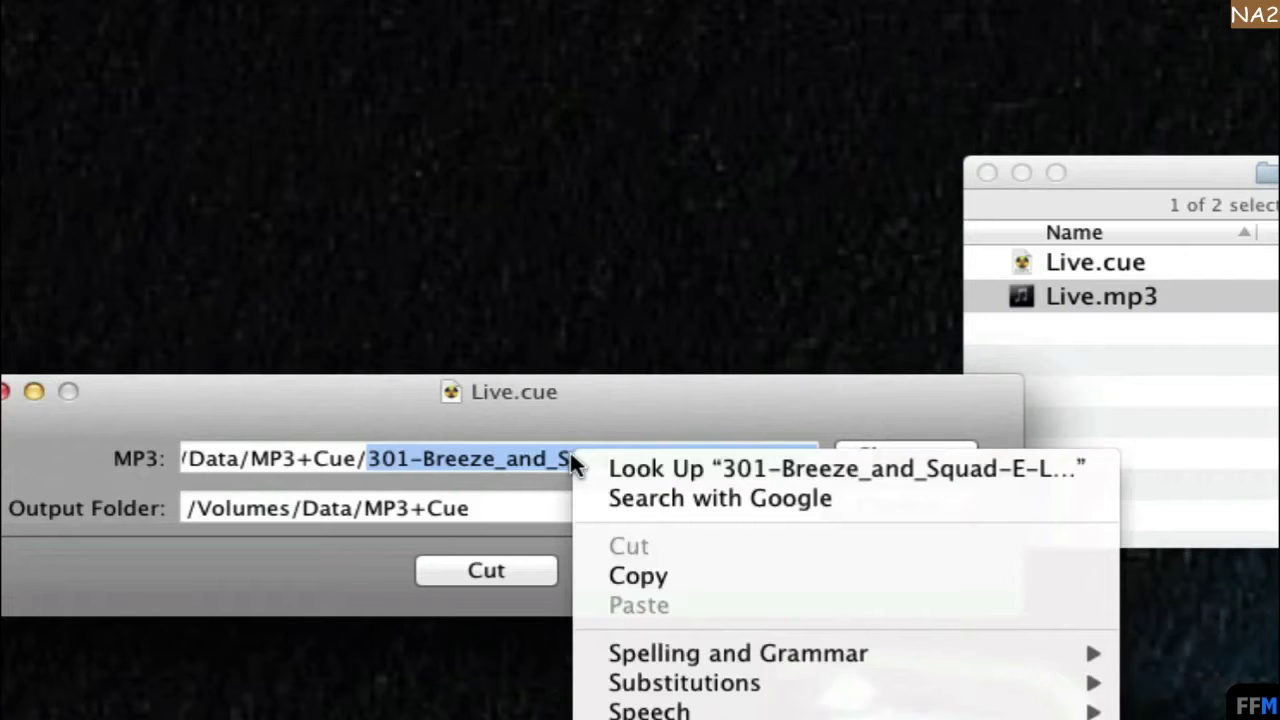
pyautogui.click(588, 576)
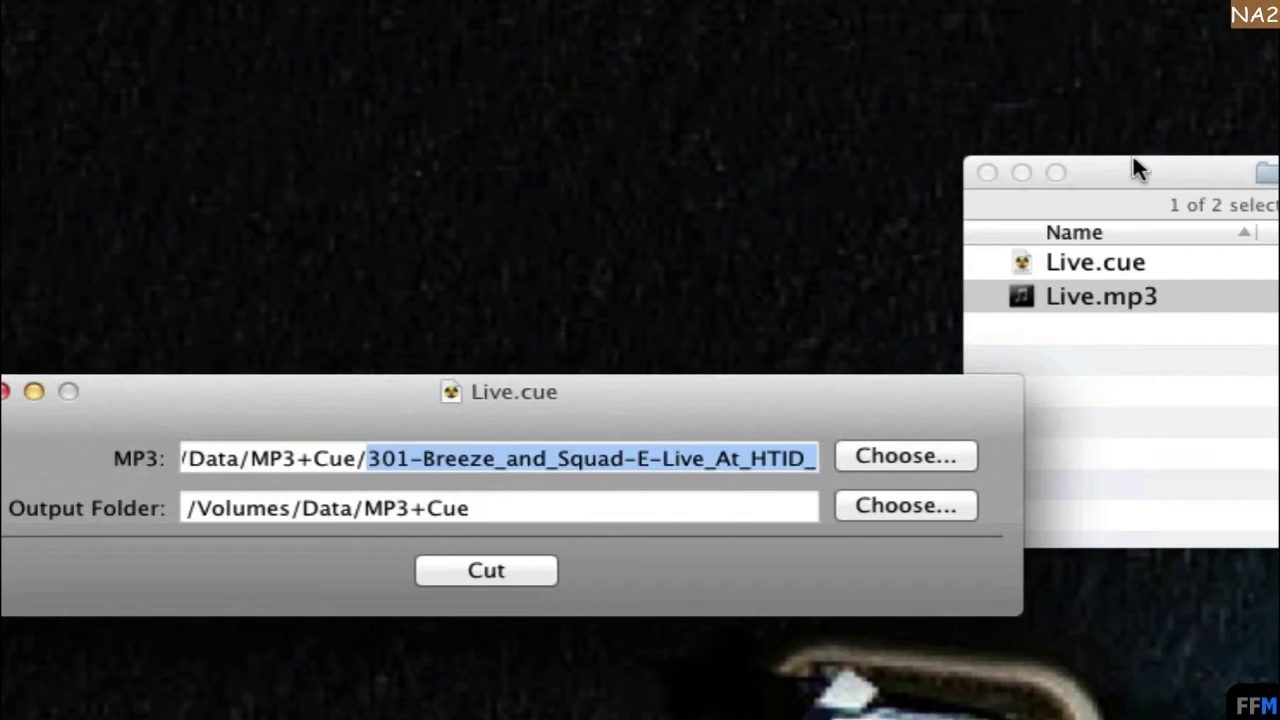
# - Rename Live.mp3 in the MP3+Cue folder with the copied name 301-Breeze_and_Squad-E-Live_At_HTID_In_The_Sun-XTC.mp3
pyautogui.click(1134, 172)
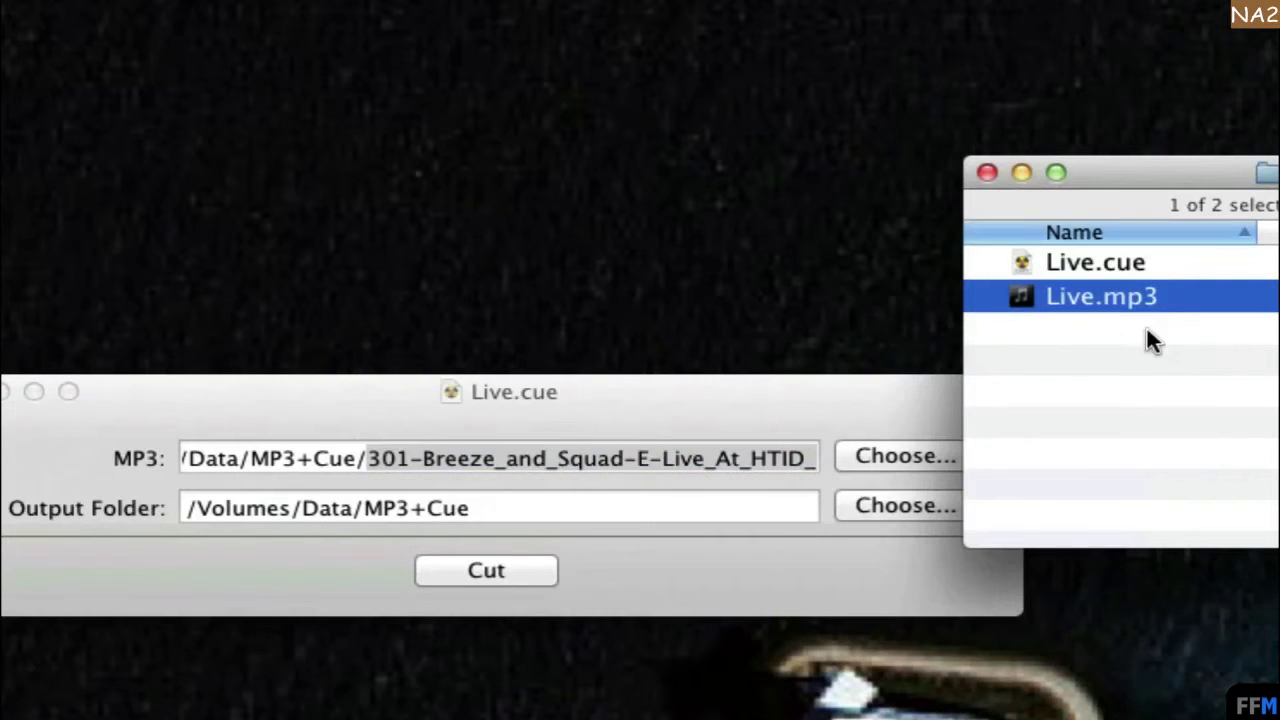
pyautogui.press('Return')
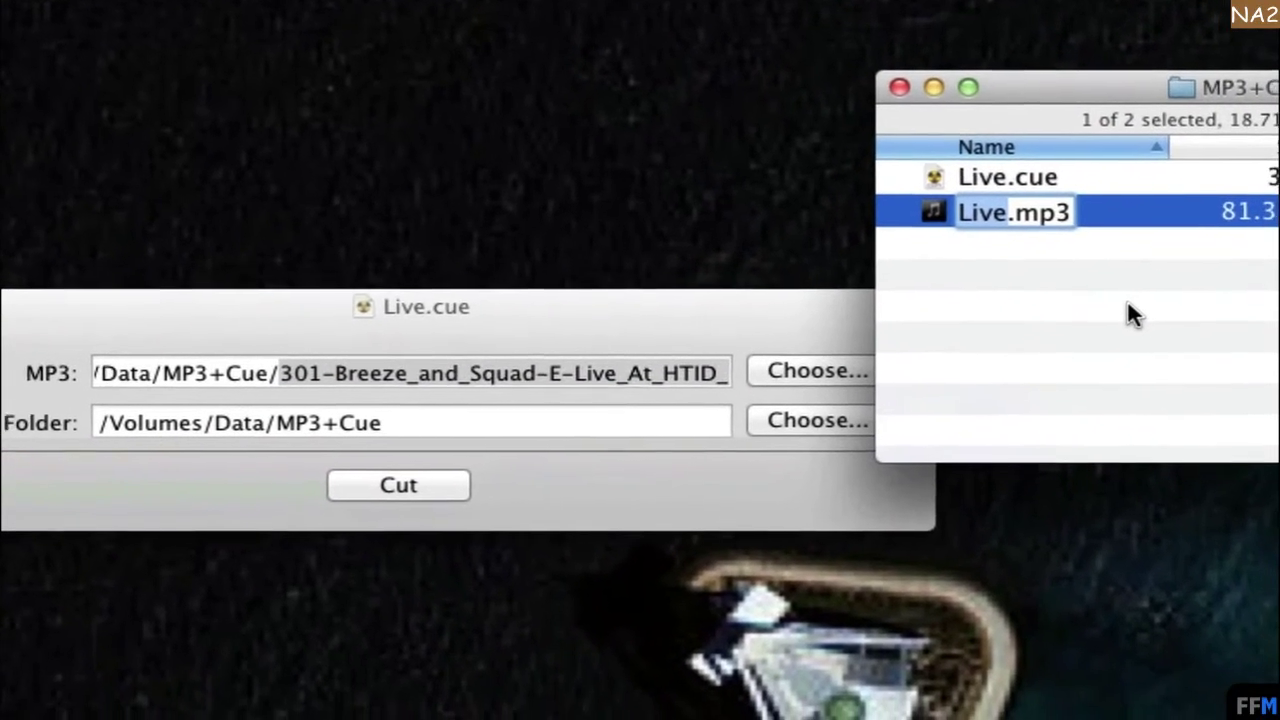
pyautogui.press('super+v')
pyautogui.press('Escape')
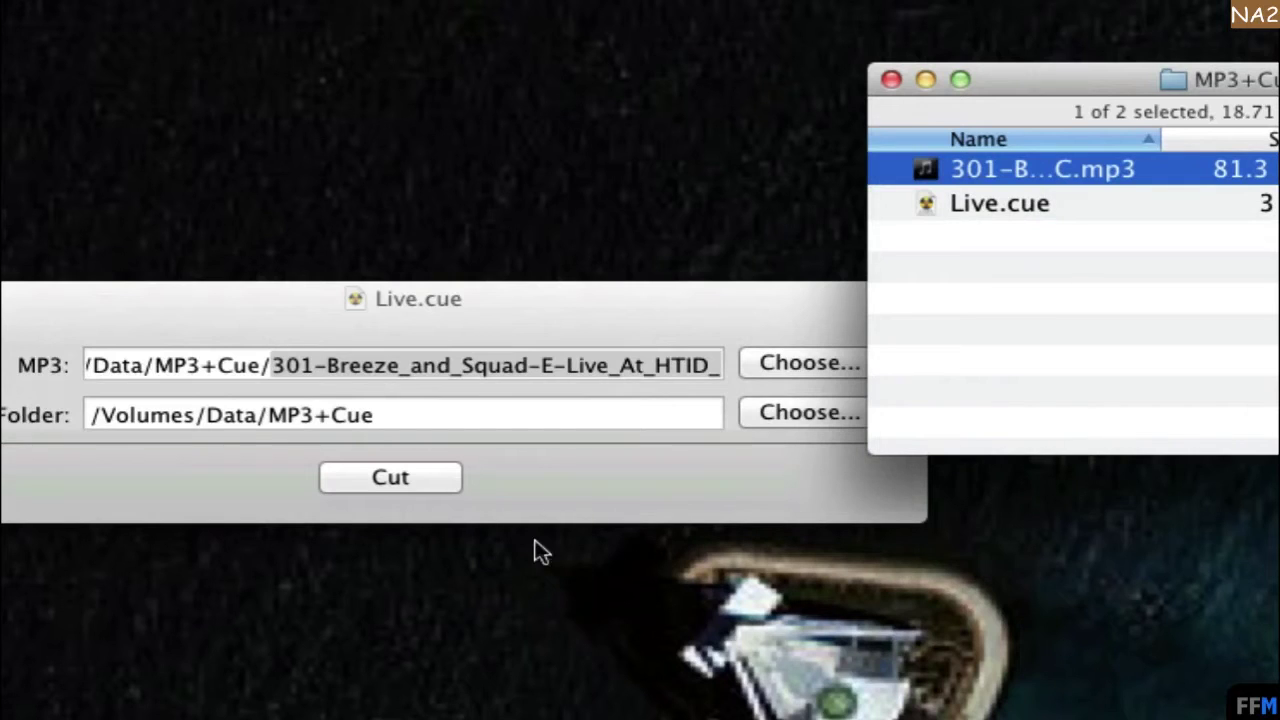
# - Time the split with the stopwatch: start it, cut the MP3 into tracks, and stop it at the end
pyautogui.click(577, 465)
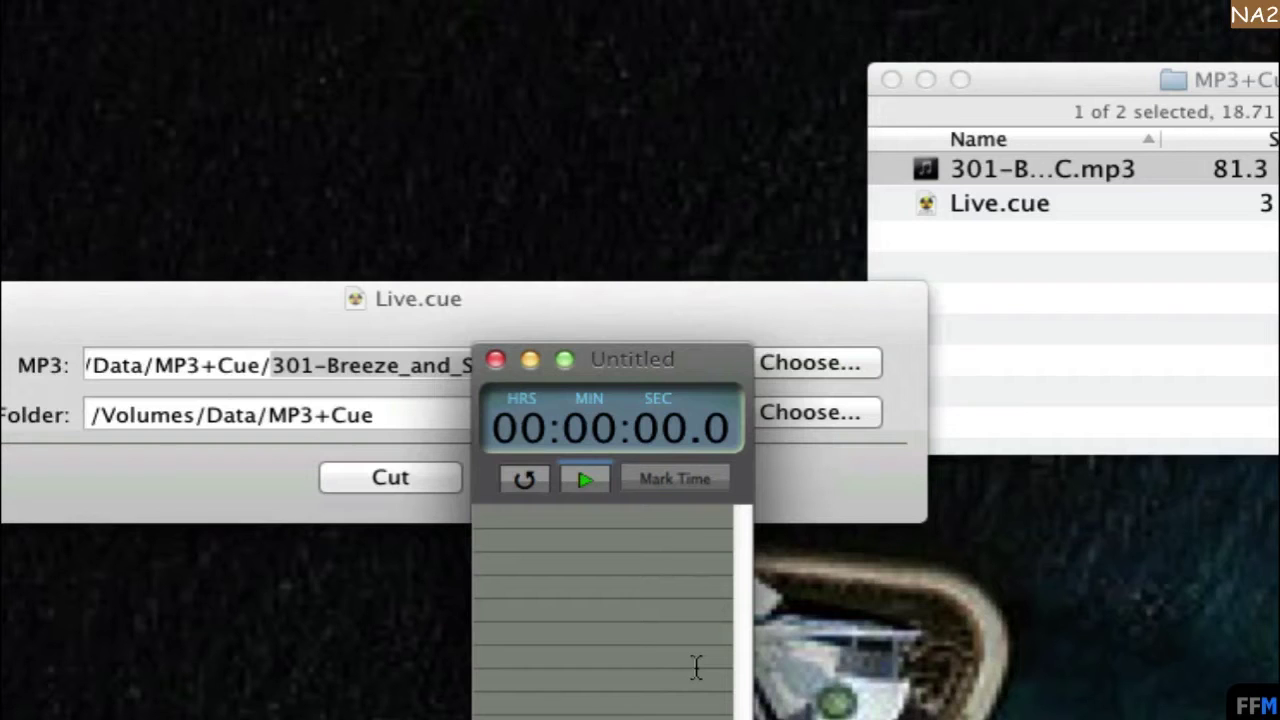
pyautogui.click(589, 480)
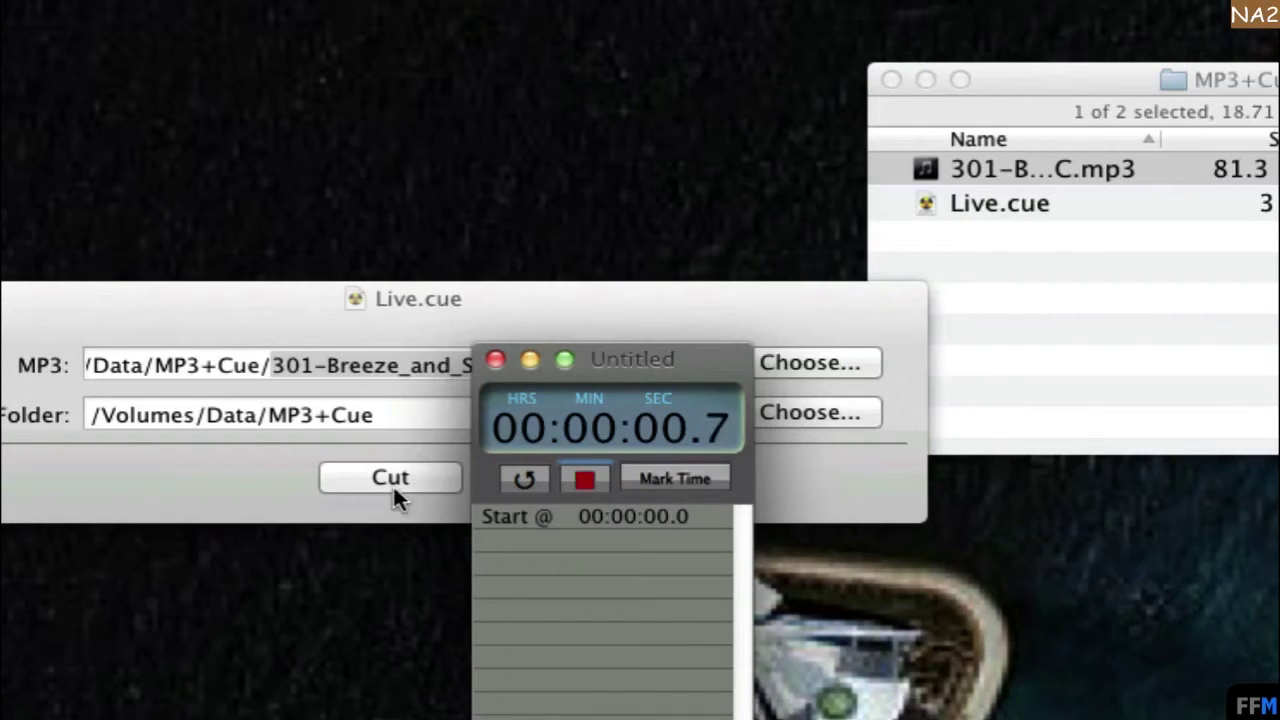
pyautogui.click(395, 480)
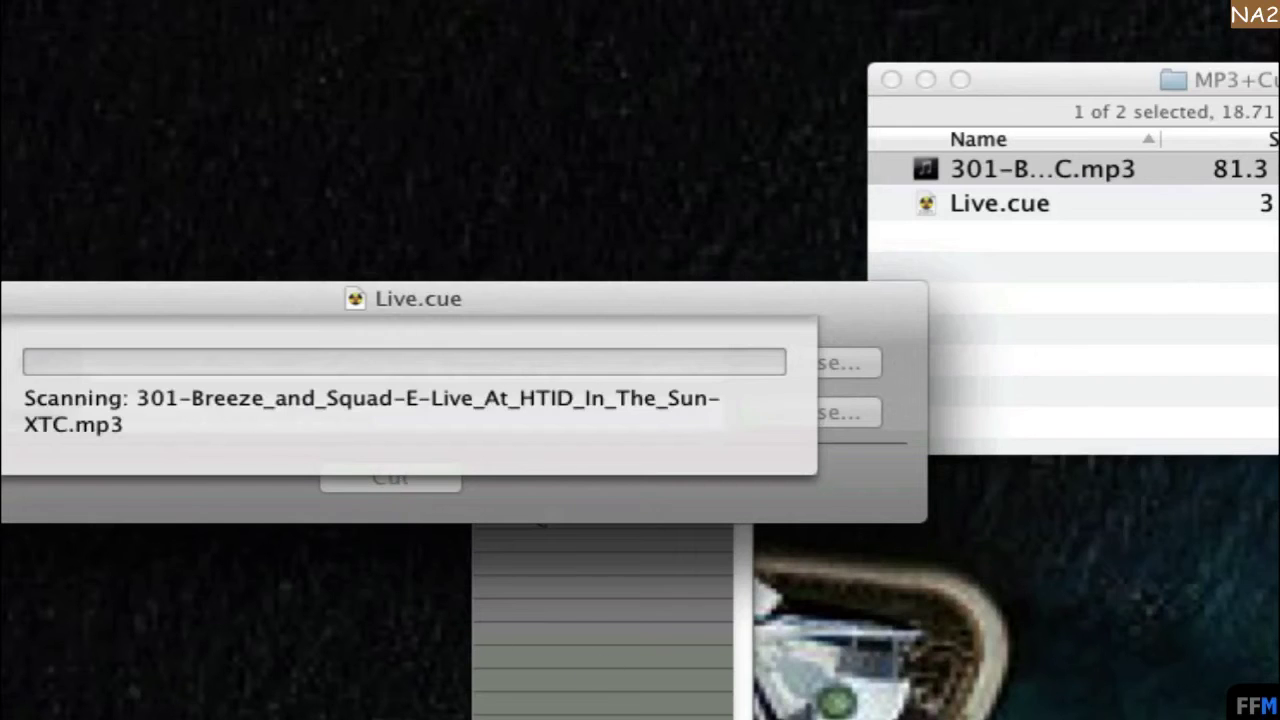
pyautogui.click(660, 560)
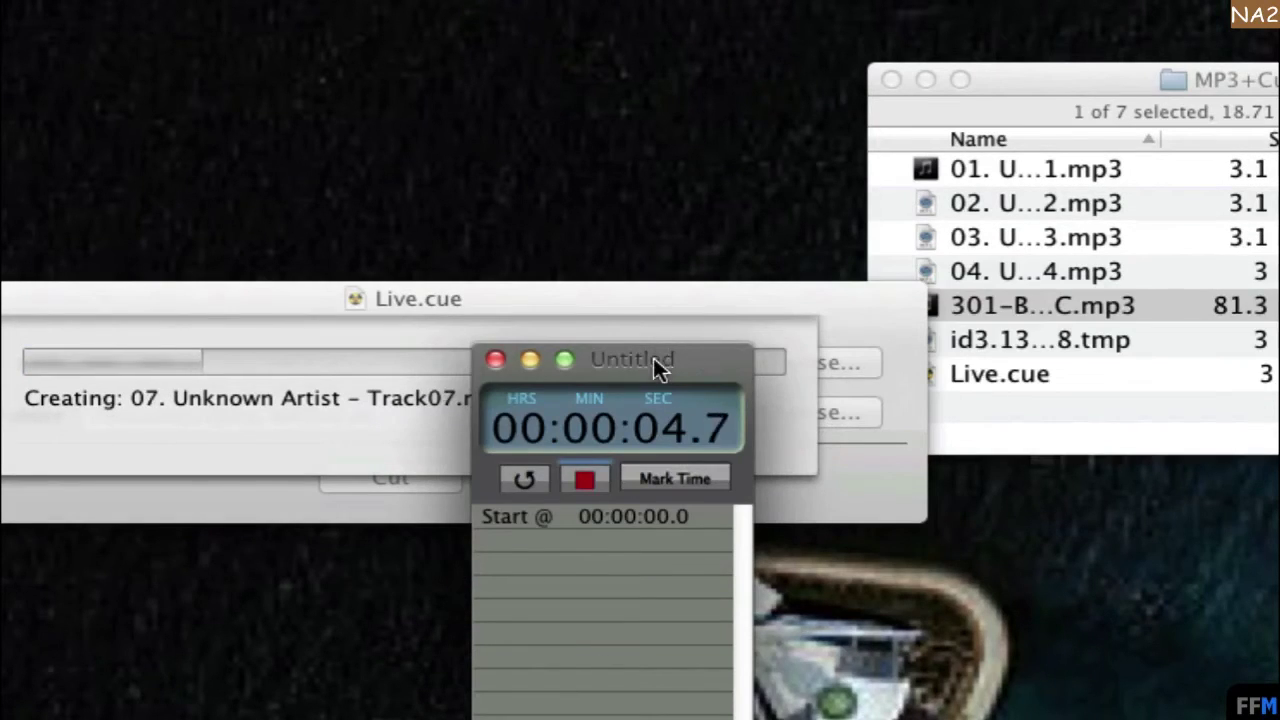
pyautogui.moveTo(653, 357); pyautogui.dragTo(789, 422)
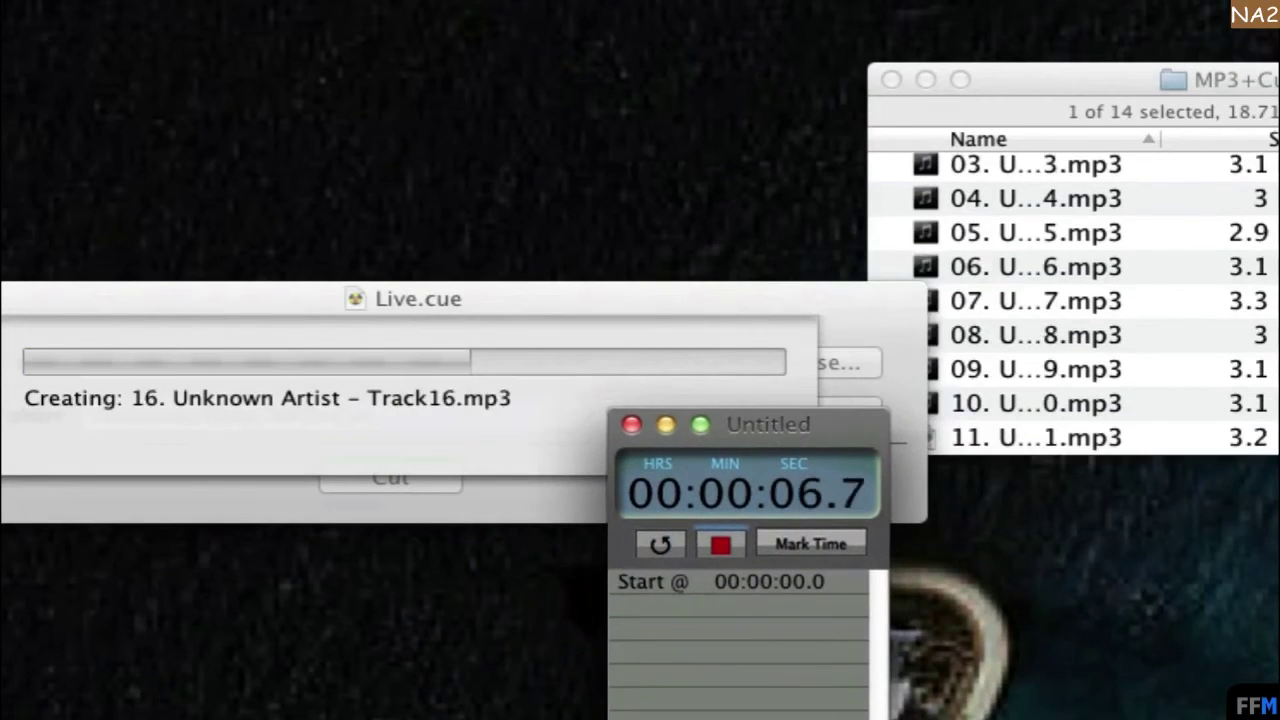
pyautogui.click(722, 545)
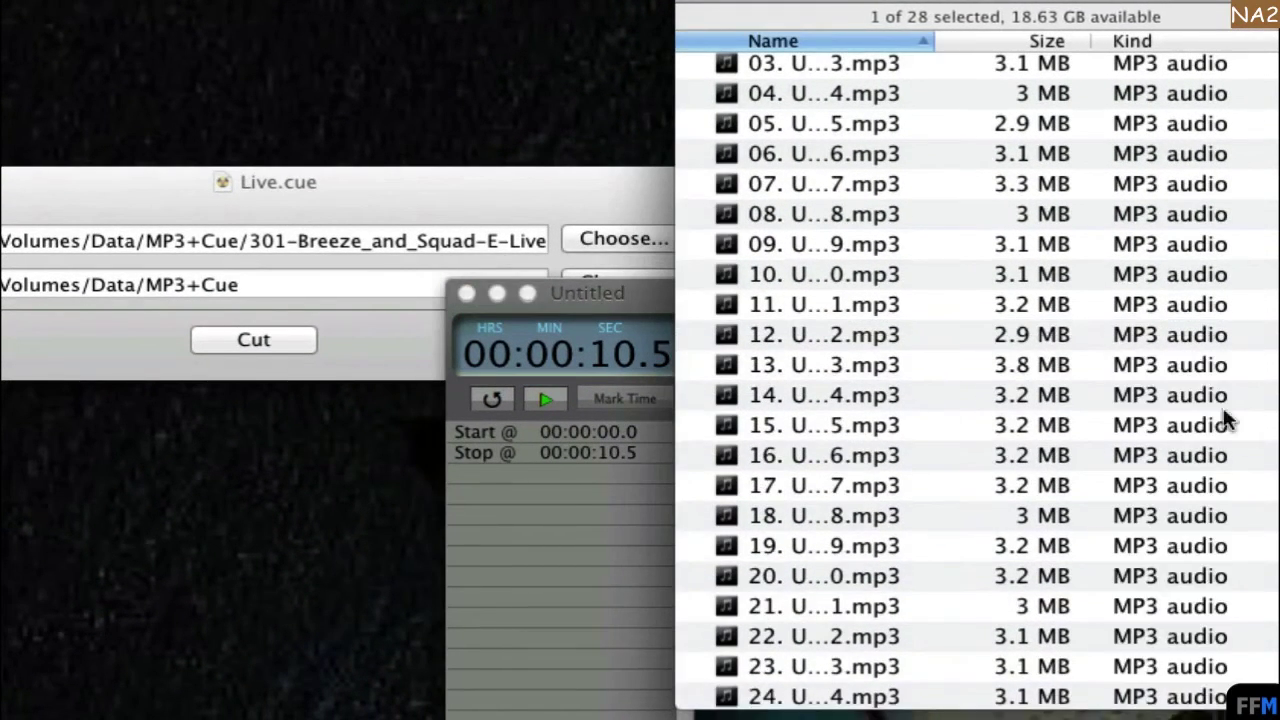
# - Widen the Name column of the MP3+Cue folder and look through the split tracks down to Track26
pyautogui.moveTo(933, 48); pyautogui.dragTo(1100, 48)
pyautogui.scroll(-5, 1000, 665)
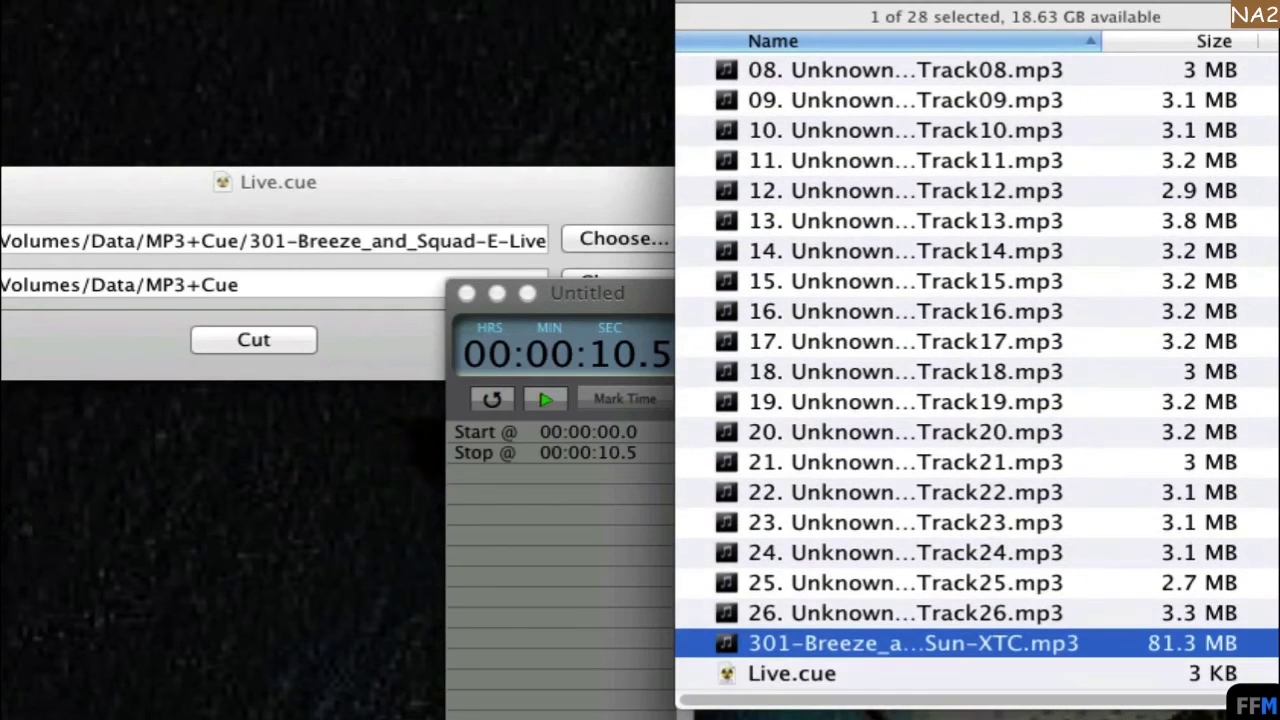
pyautogui.click(1034, 614)
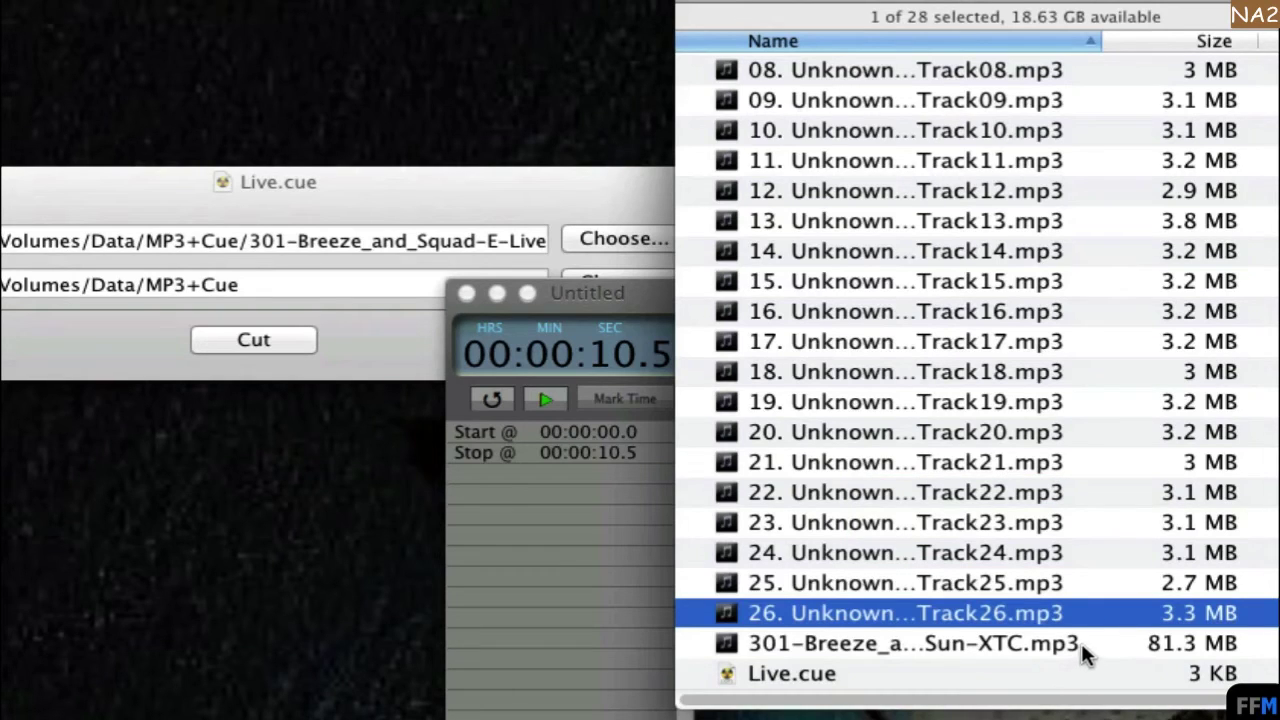
# - Select the original 301-Breeze MP3 together with the Track02 file in the MP3+Cue folder
pyautogui.click(1083, 645)
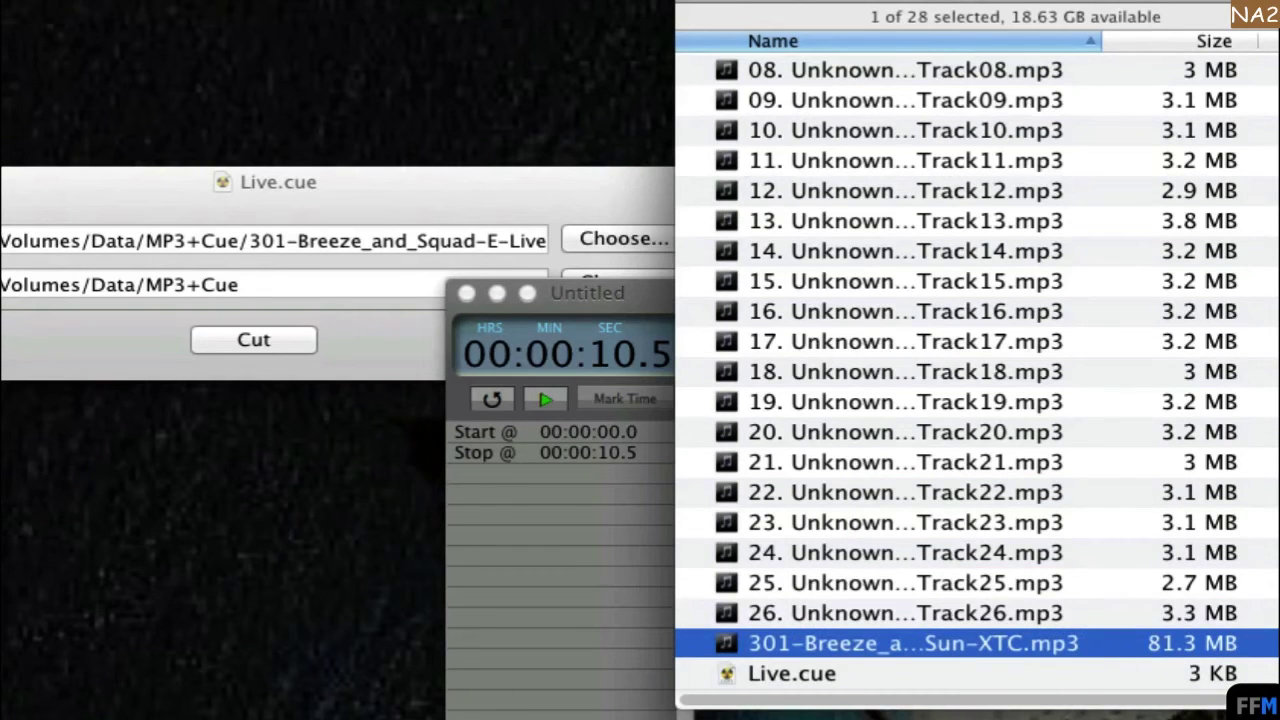
pyautogui.scroll(5, 976, 372)
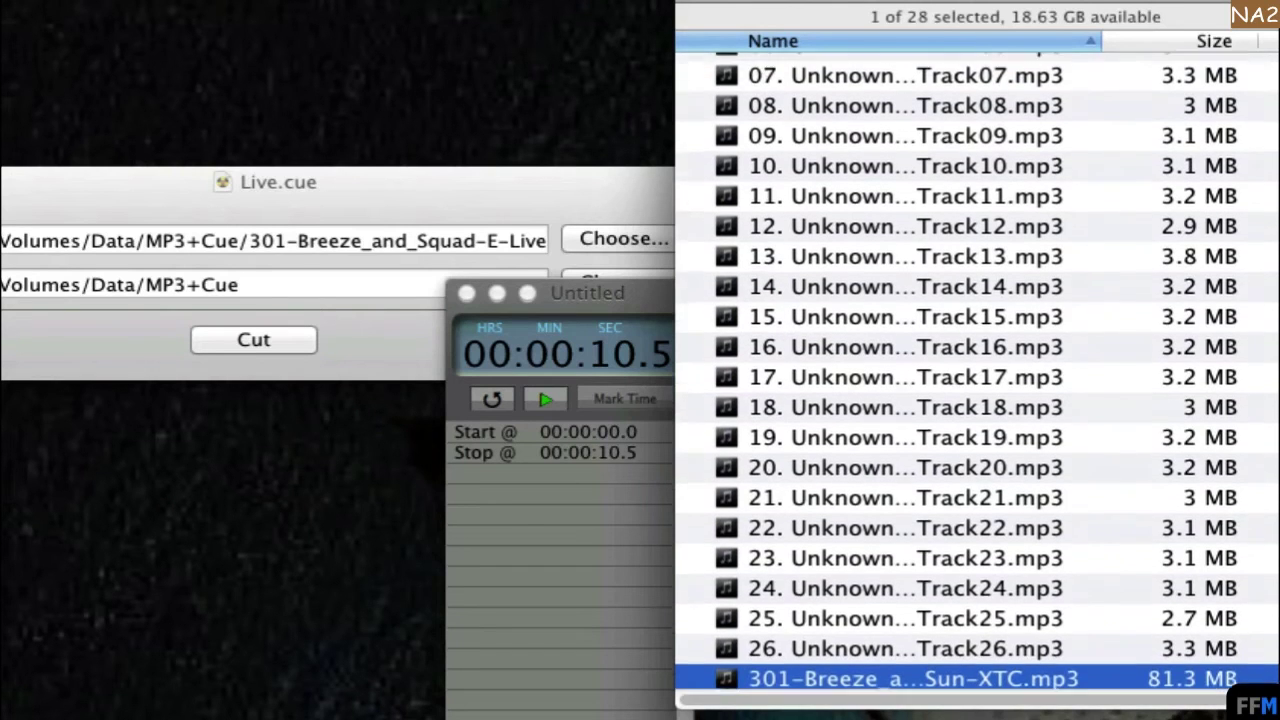
pyautogui.scroll(2, 976, 372)
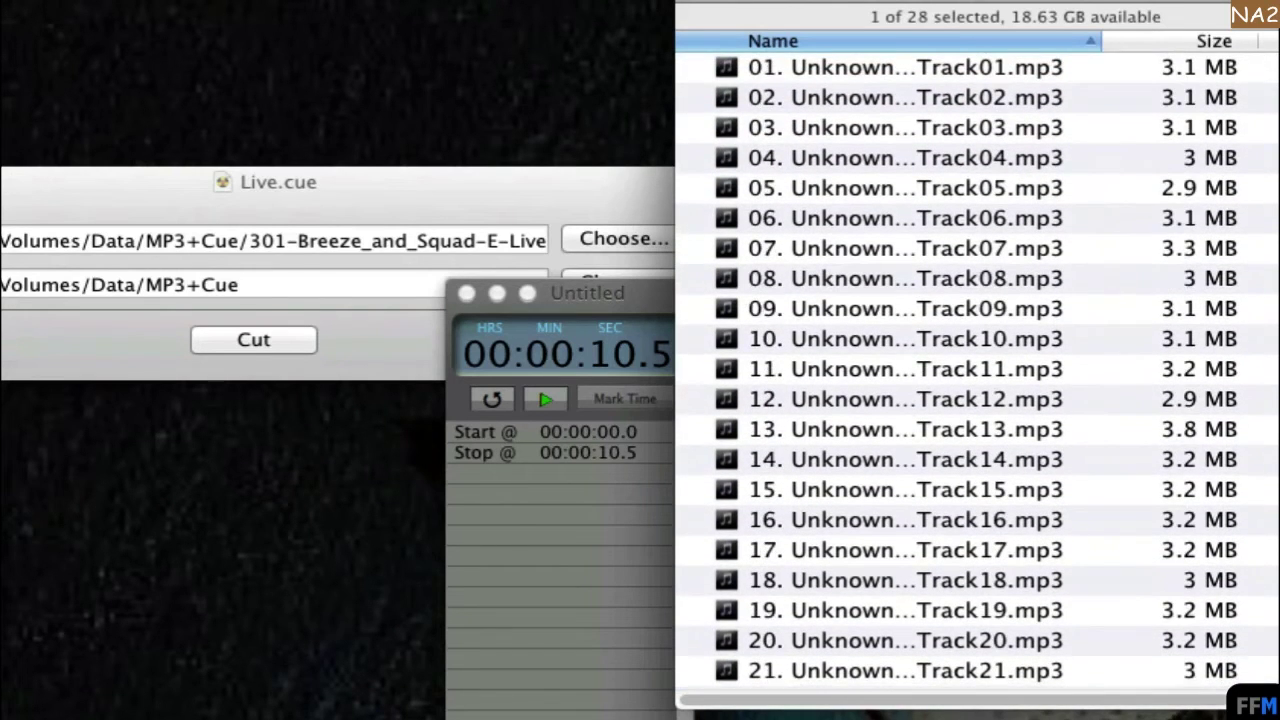
pyautogui.keyDown('super'); pyautogui.click(884, 97); pyautogui.keyUp('super')
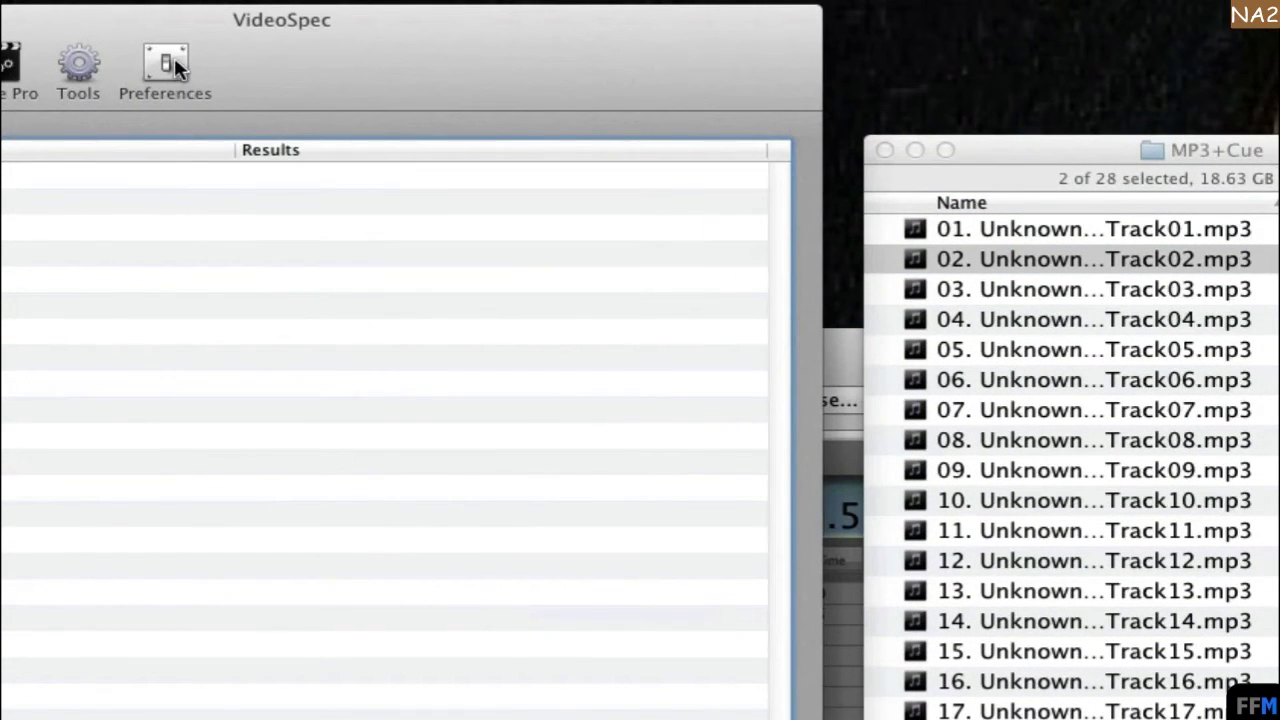
# - Switch to VideoSpec and check in its preferences which general, video and audio parameters are reported
pyautogui.click(174, 57)
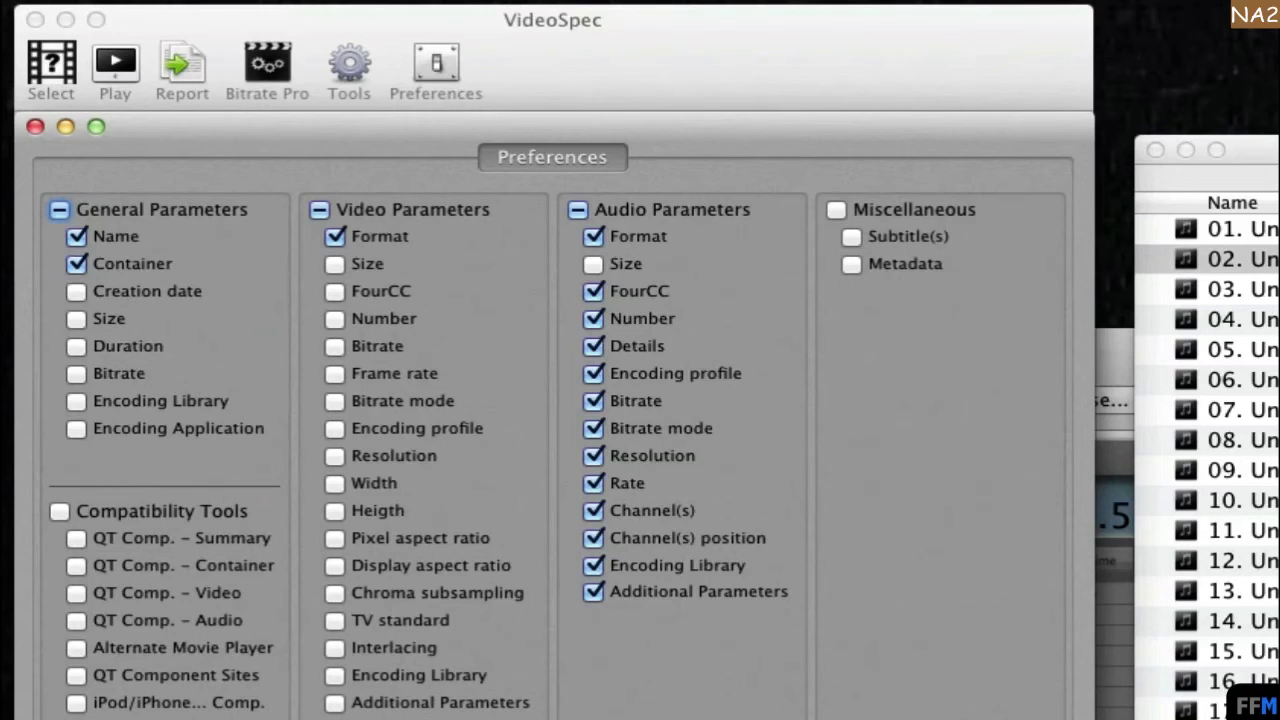
pyautogui.press('Return')
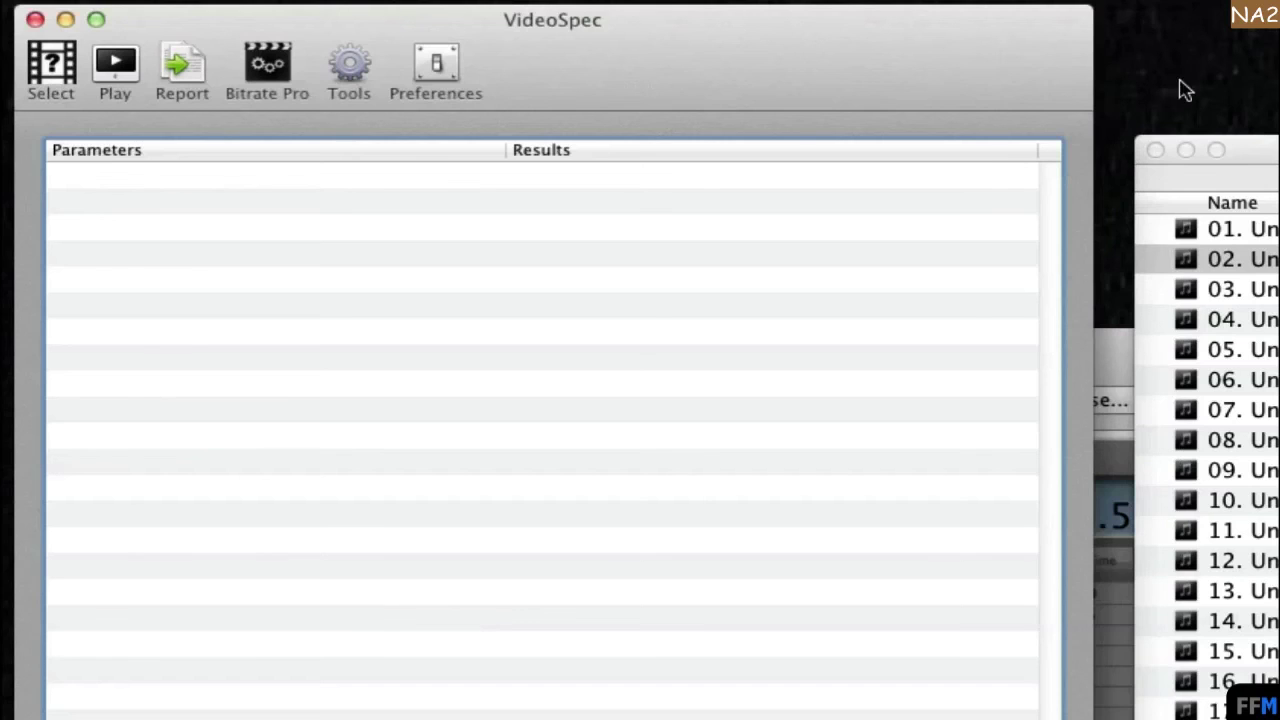
# - Load the two selected MP3 files from the MP3+Cue folder into VideoSpec for analysis
pyautogui.click(1268, 146)
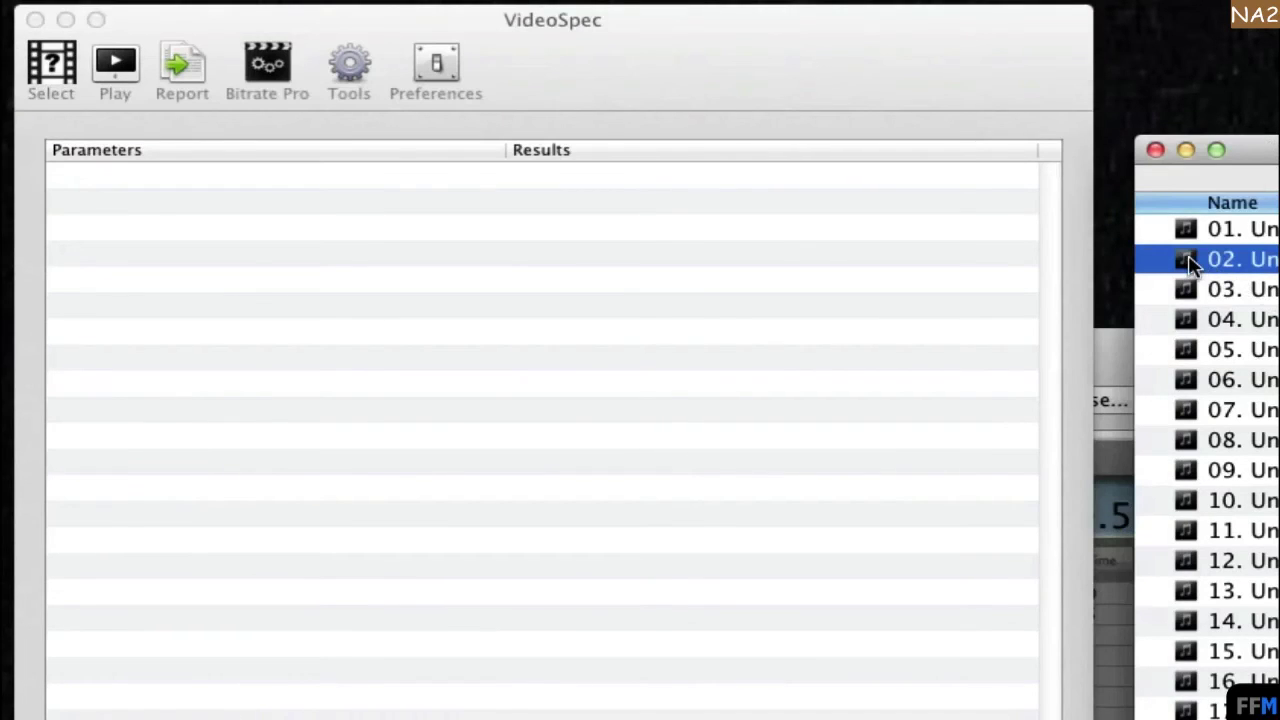
pyautogui.moveTo(1192, 260); pyautogui.dragTo(646, 197)
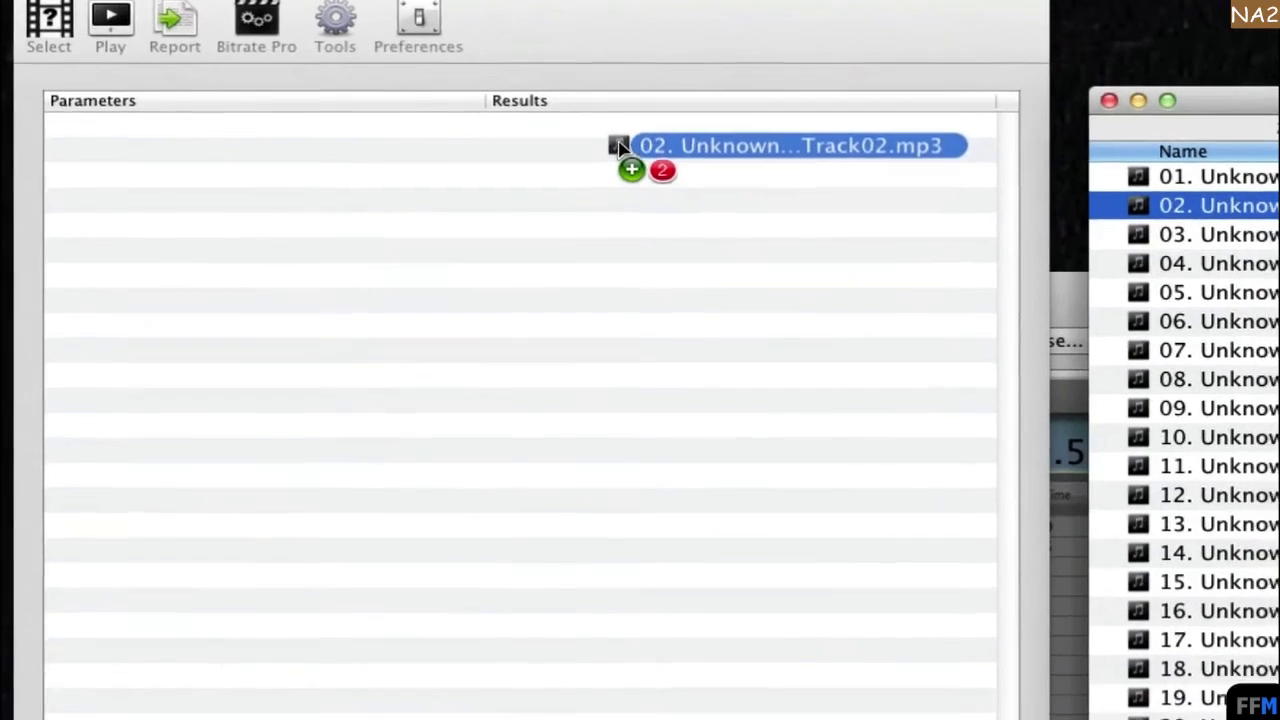
pyautogui.moveTo(619, 146); pyautogui.dragTo(608, 143)
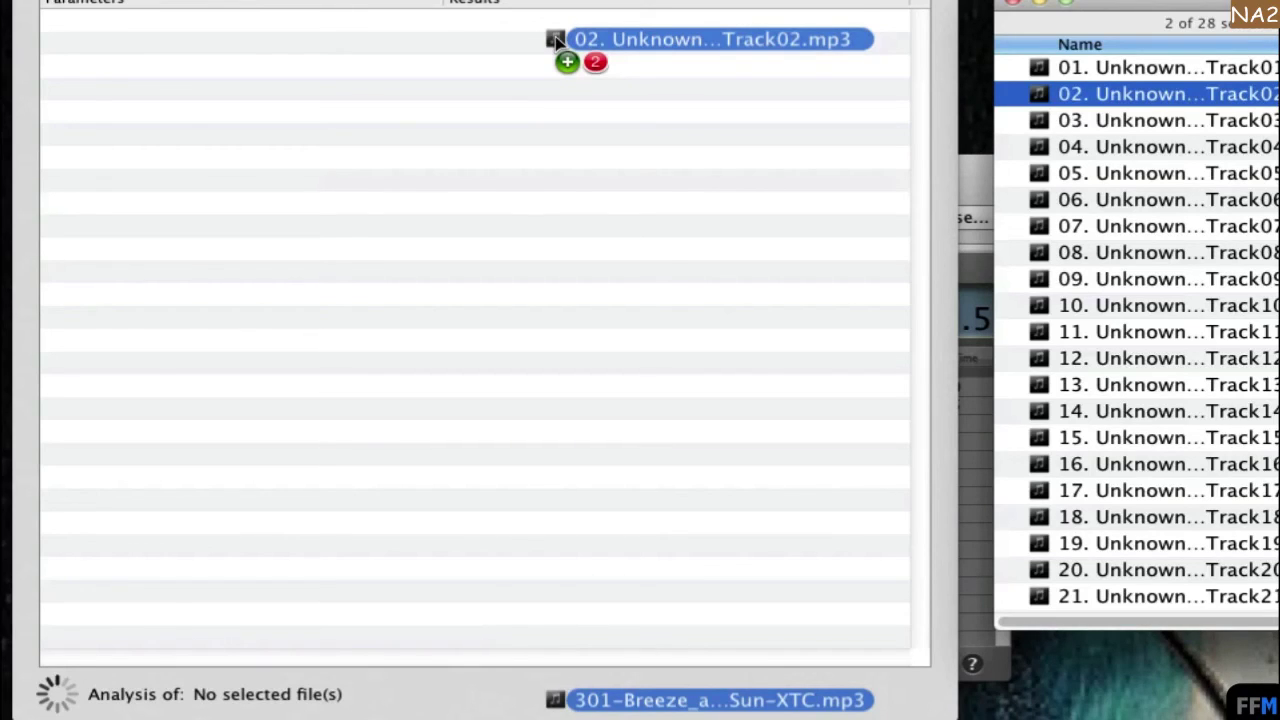
pyautogui.moveTo(556, 37); pyautogui.dragTo(556, 28)
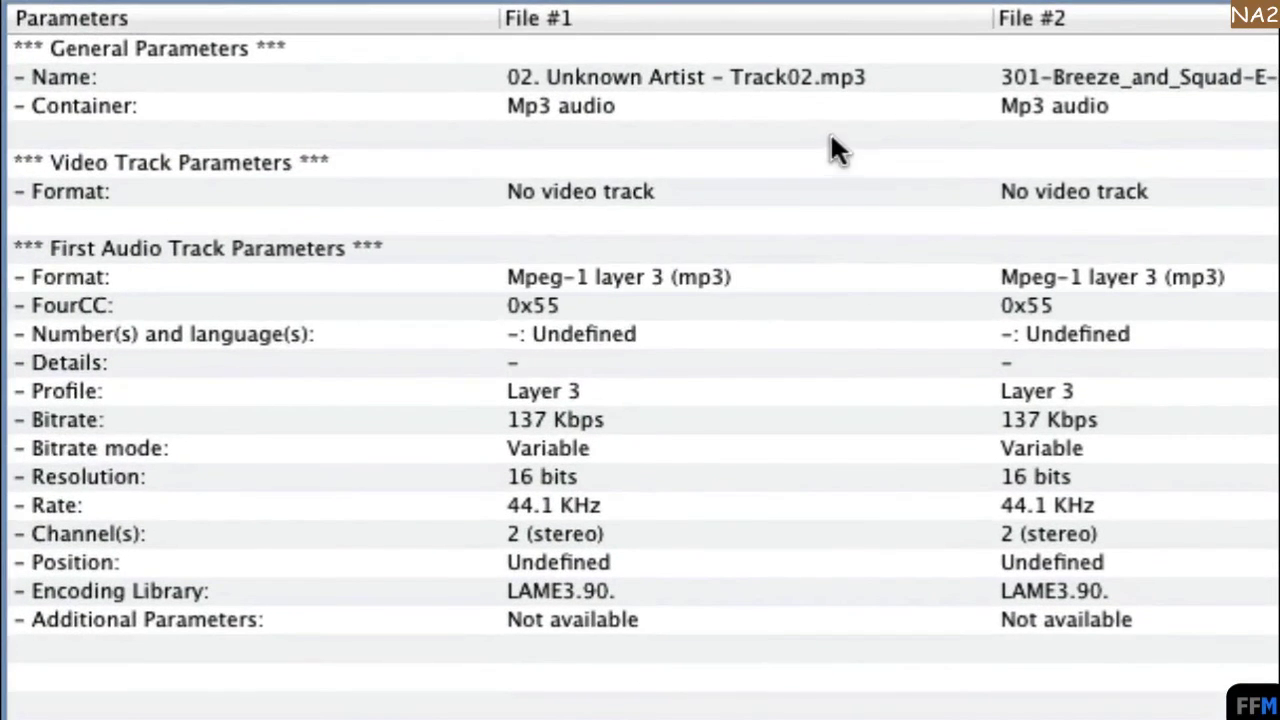
# - Compare the container, bitrate, bitrate mode, resolution, sample rate and channels of Track02 and the original MP3
pyautogui.click(1070, 100)
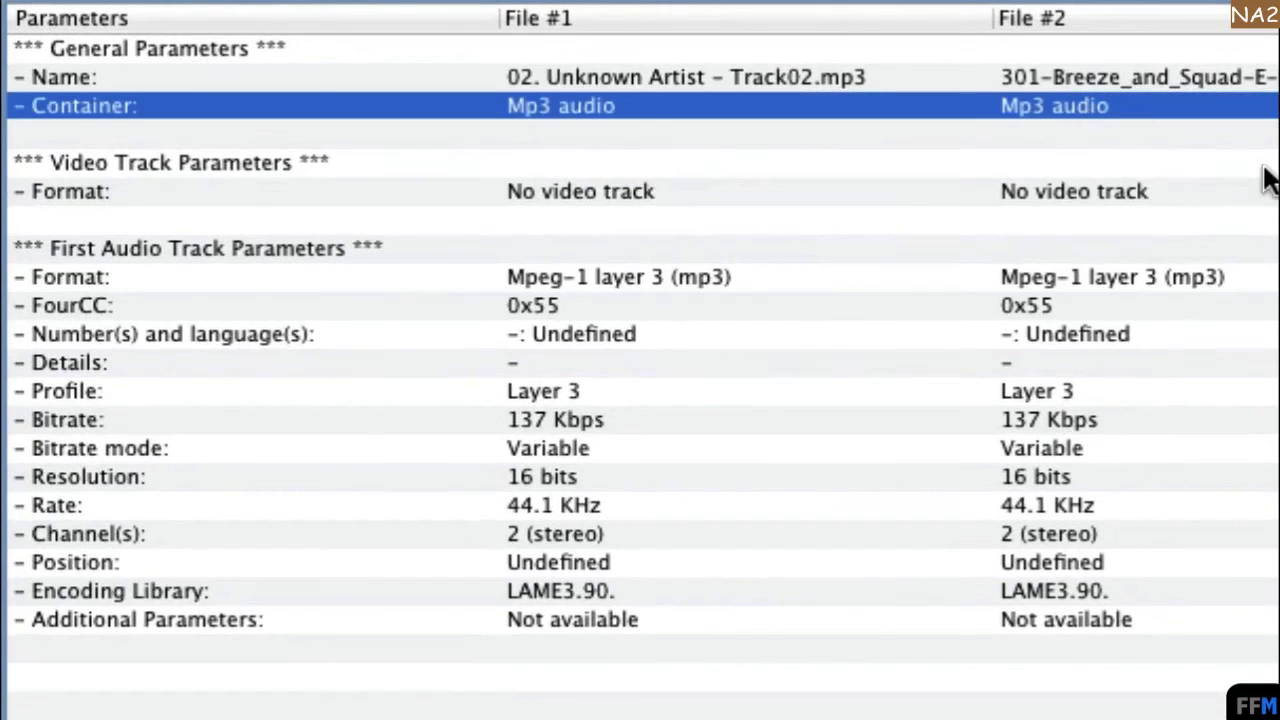
pyautogui.click(1155, 418)
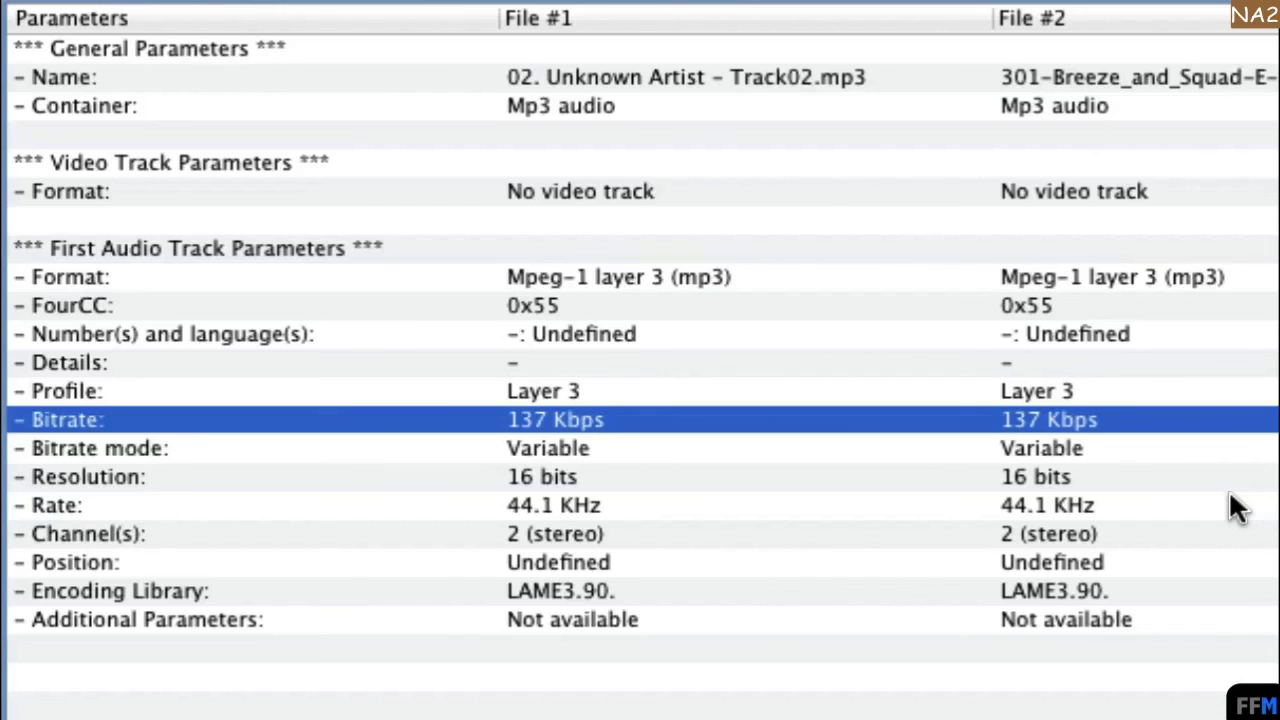
pyautogui.press('Down')
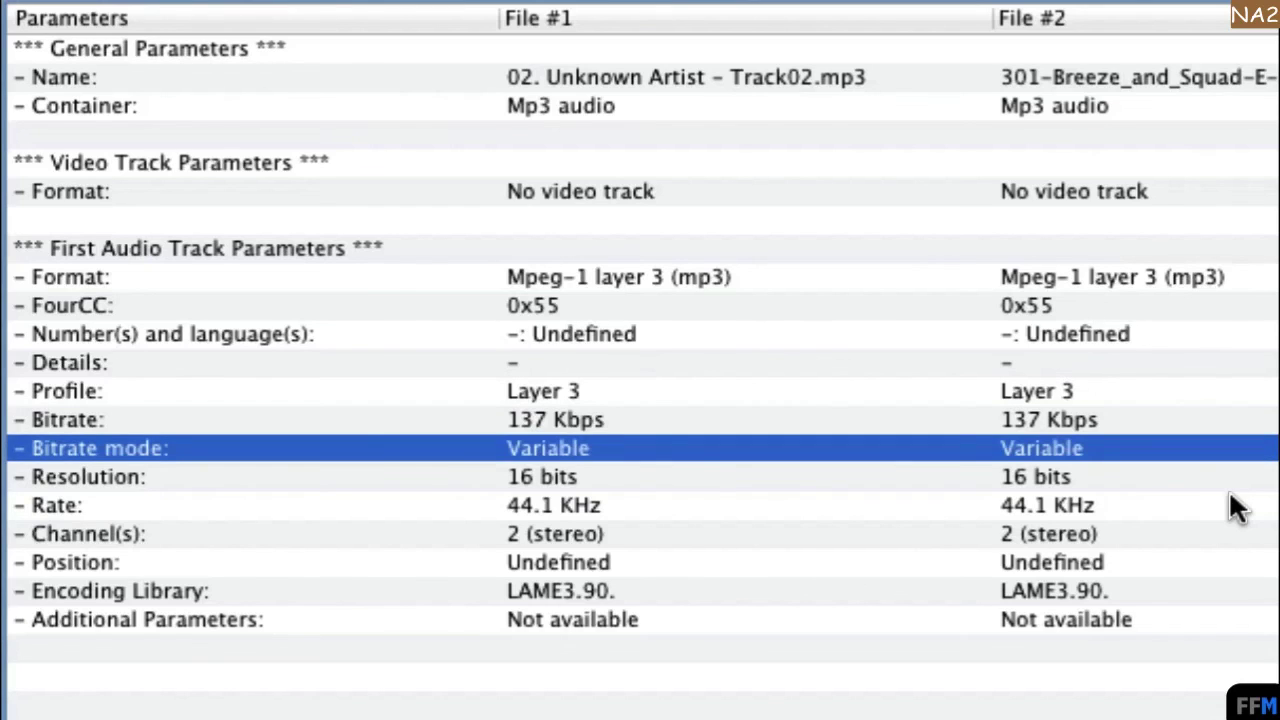
pyautogui.press('Down')
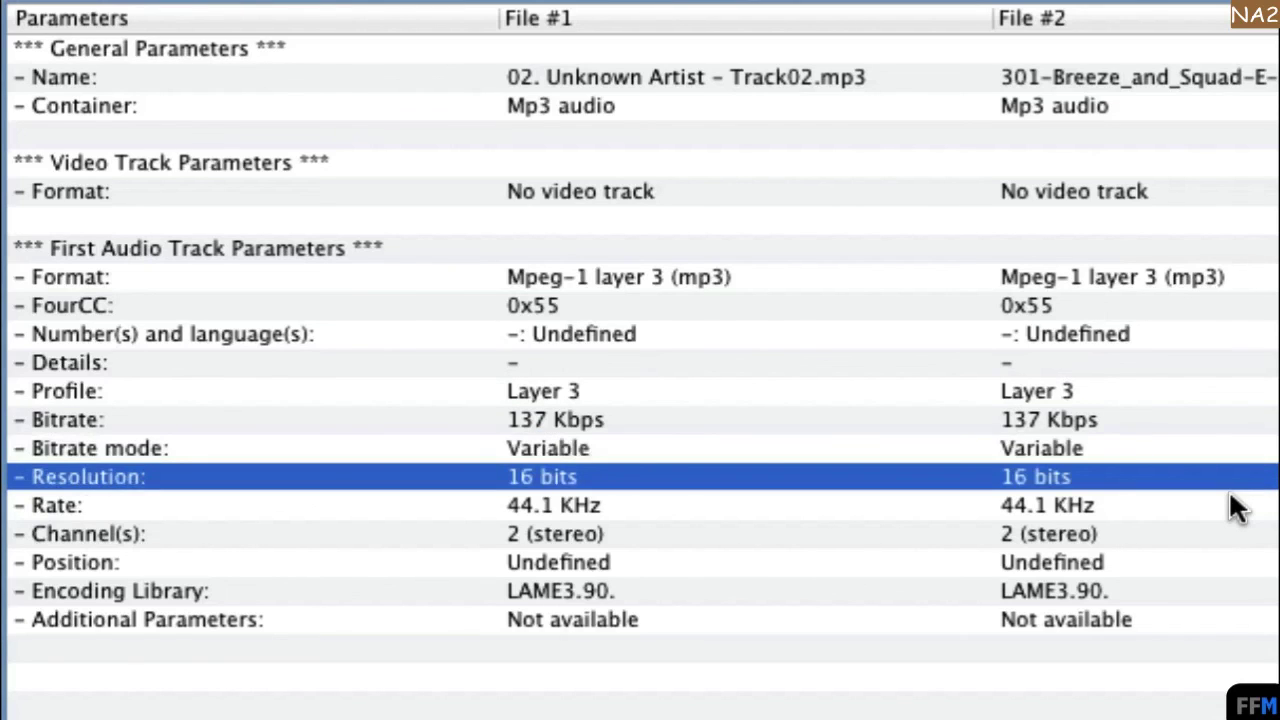
pyautogui.press('Down')
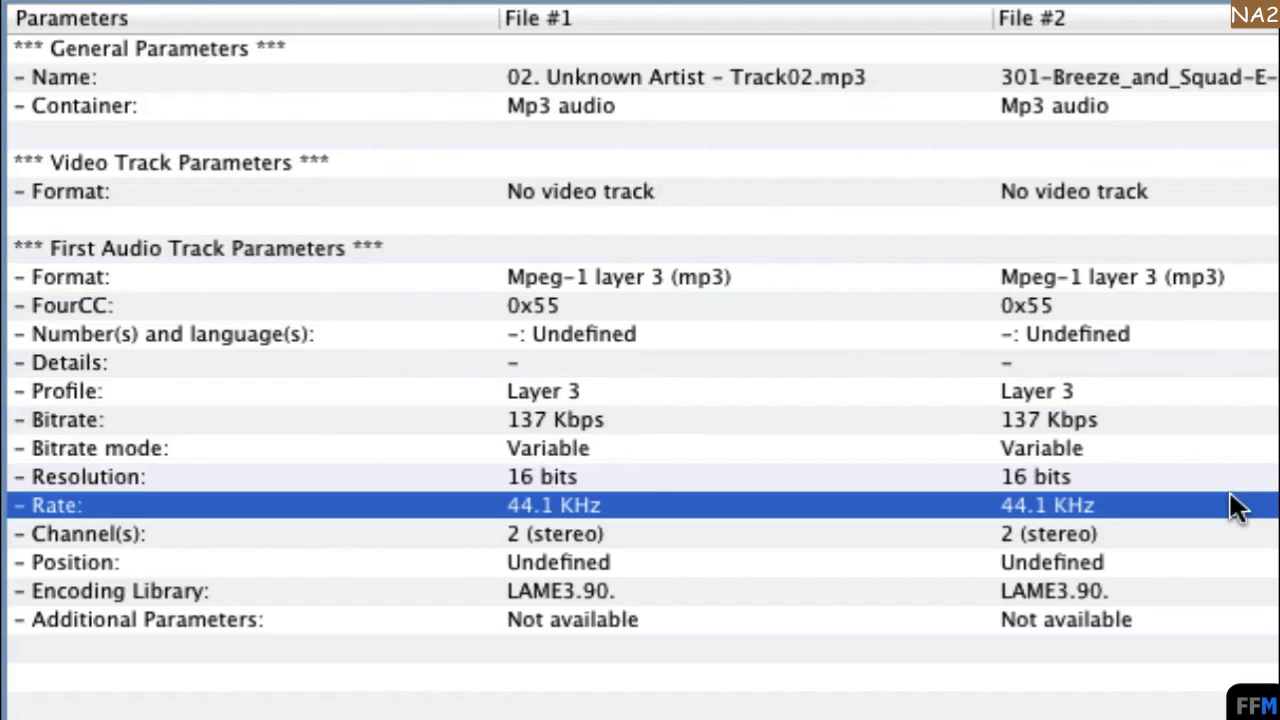
pyautogui.press('Down')
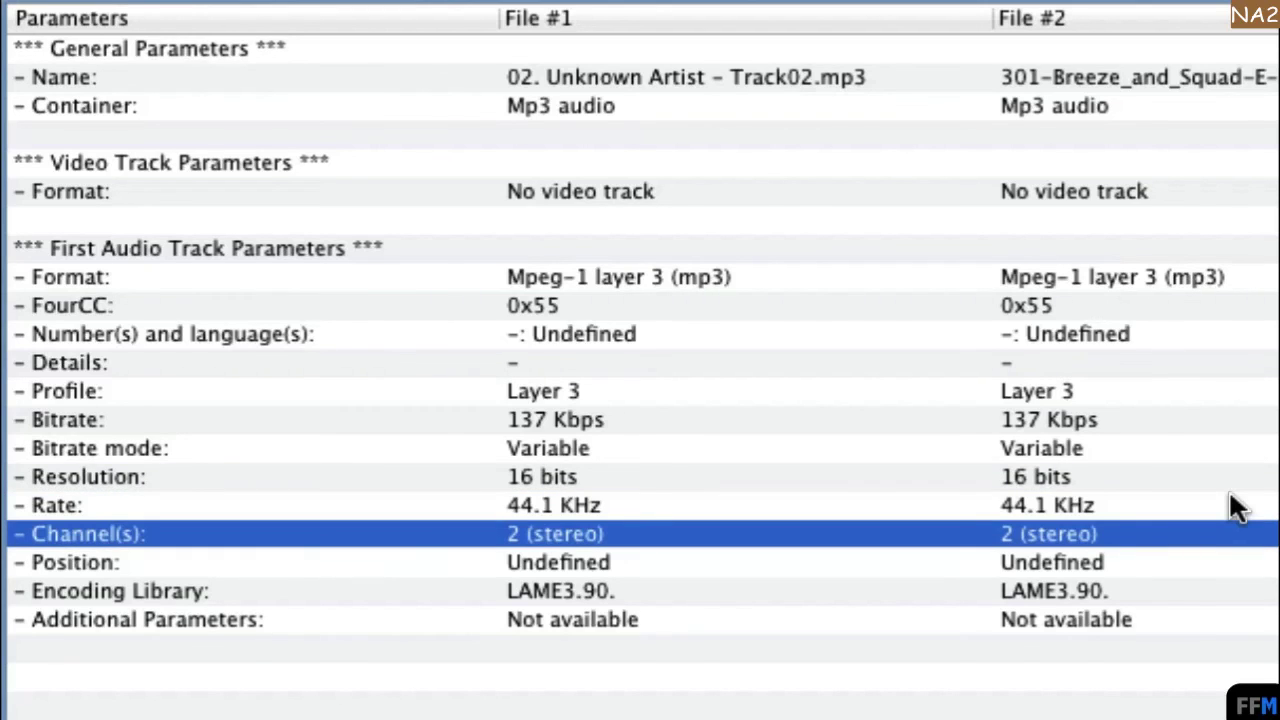